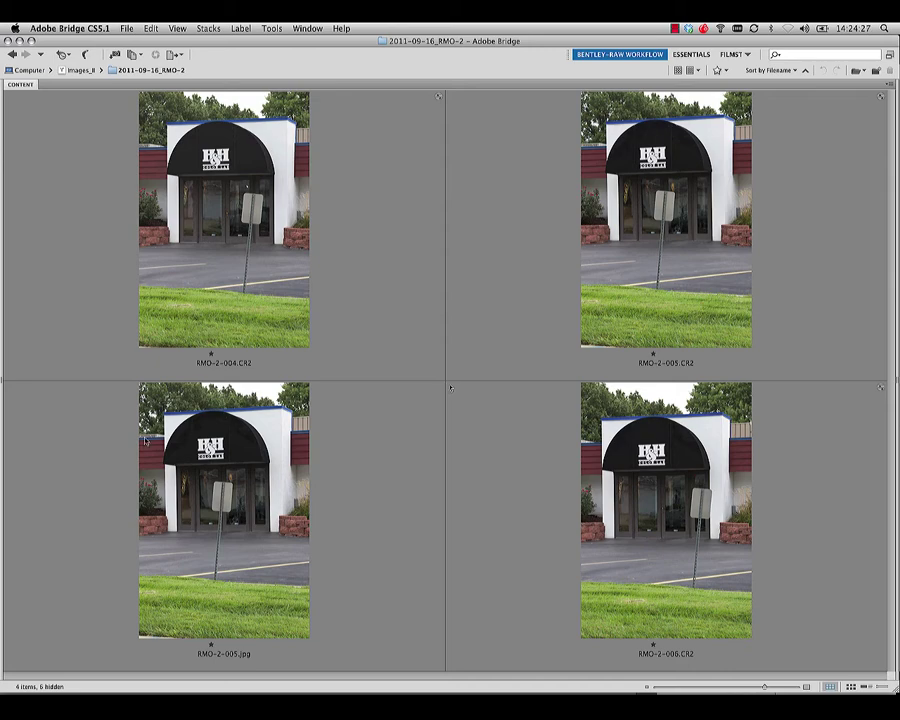
Step: Select the RMO-2-004.CR2 thumbnail in Adobe Bridge
left_click(226, 294)
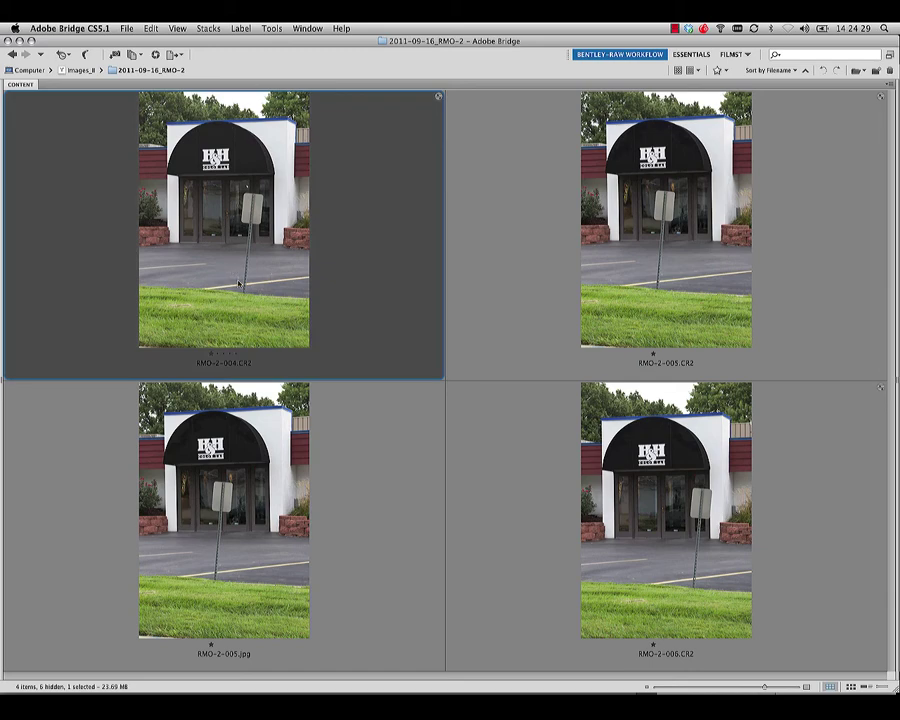
Step: Open RMO-2-004.CR2 through Camera Raw, set a Clone Stamp source near the sign, and show History
double_click(226, 294)
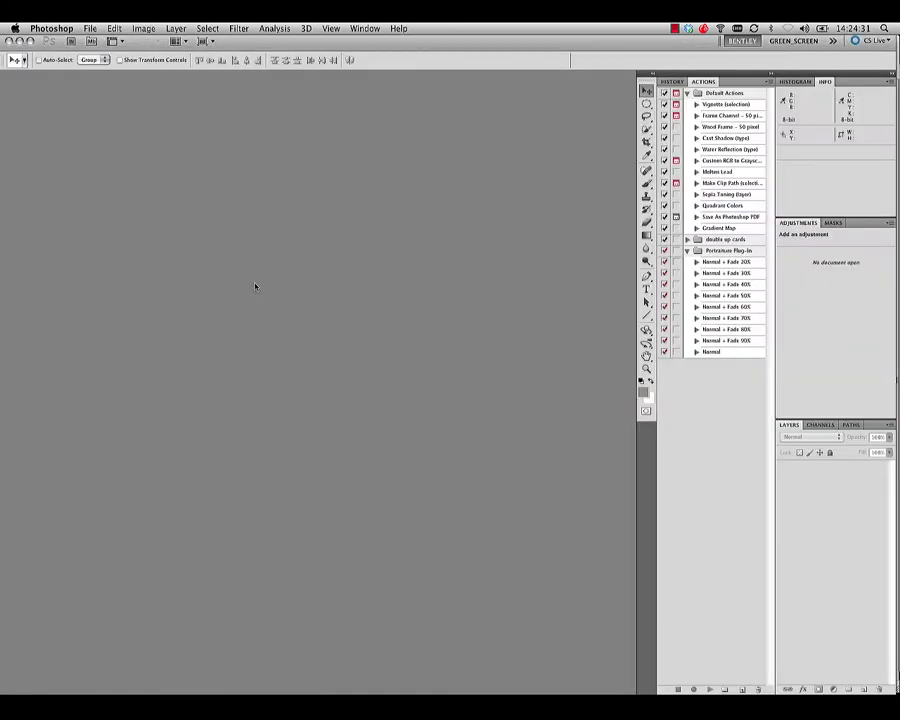
key("Return")
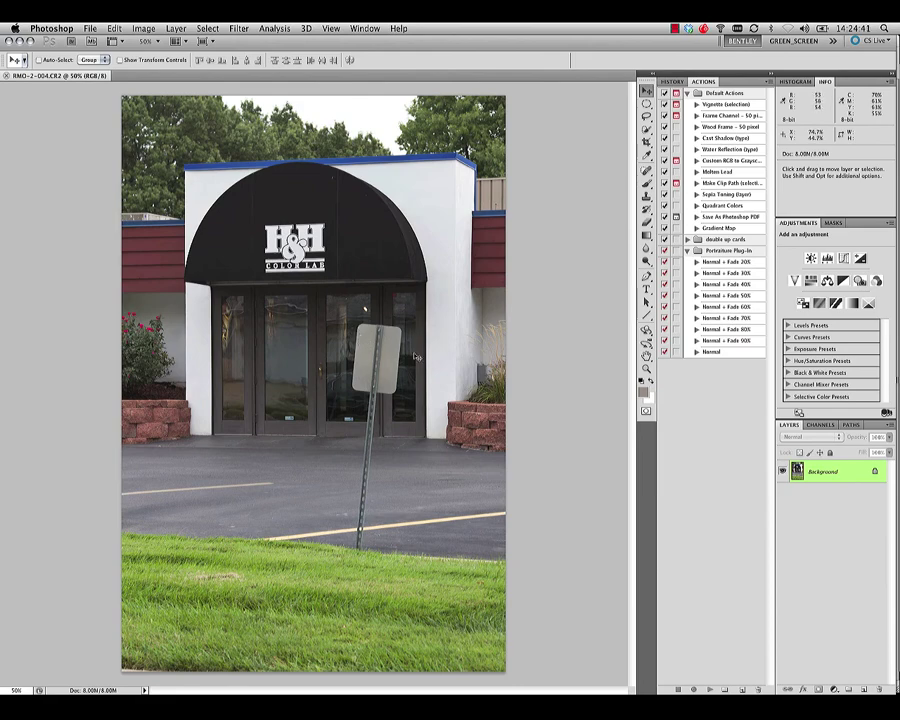
key("s")
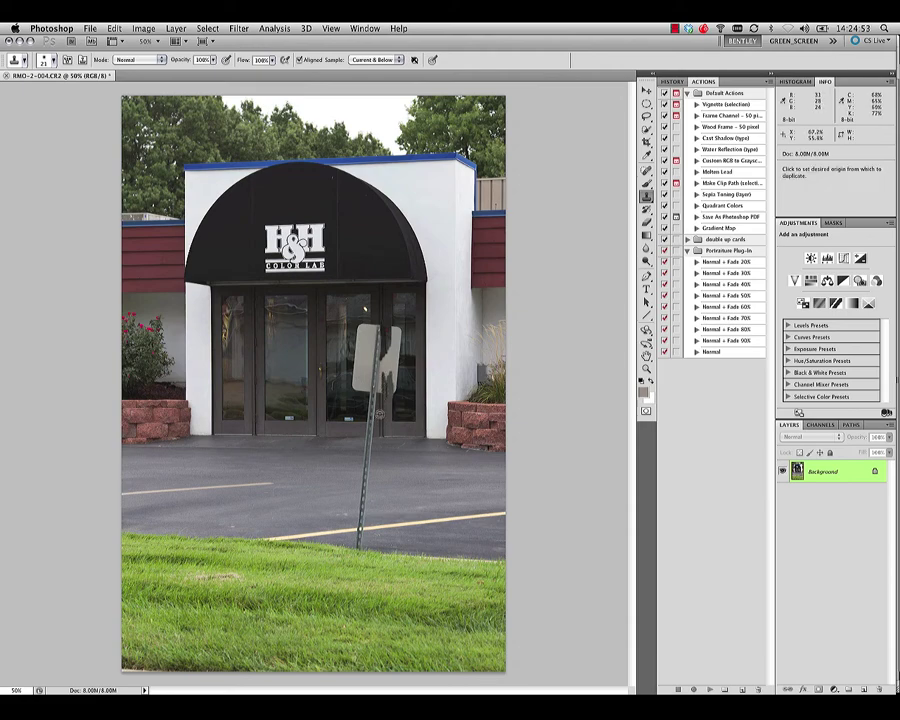
key("alt")
left_click(382, 436, "alt")
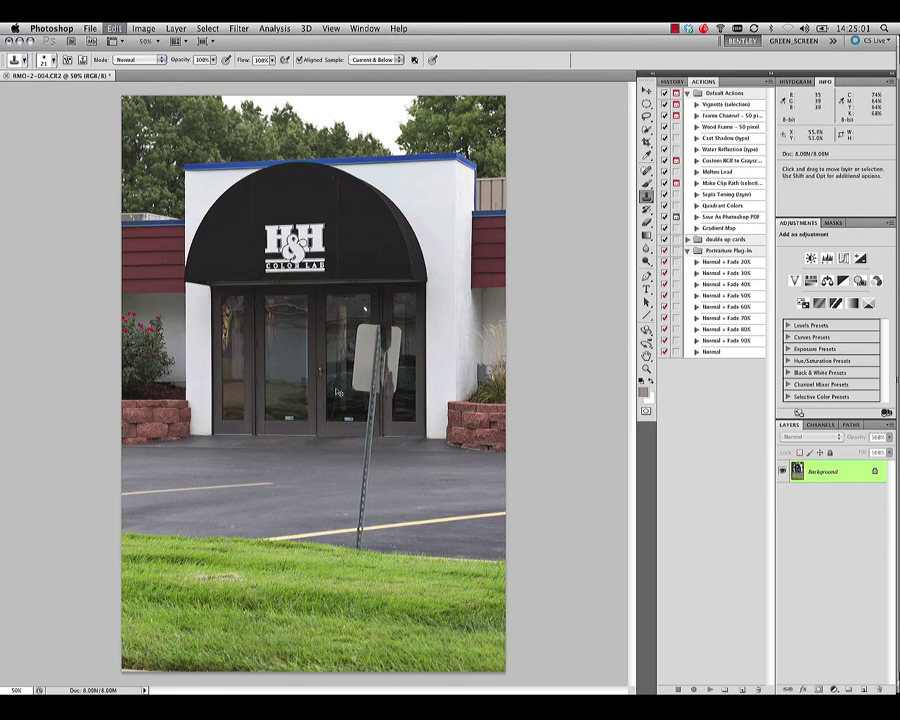
left_click(672, 81)
Step: Select the street sign with a freehand lasso after discarding an elliptical selection attempt
key("m")
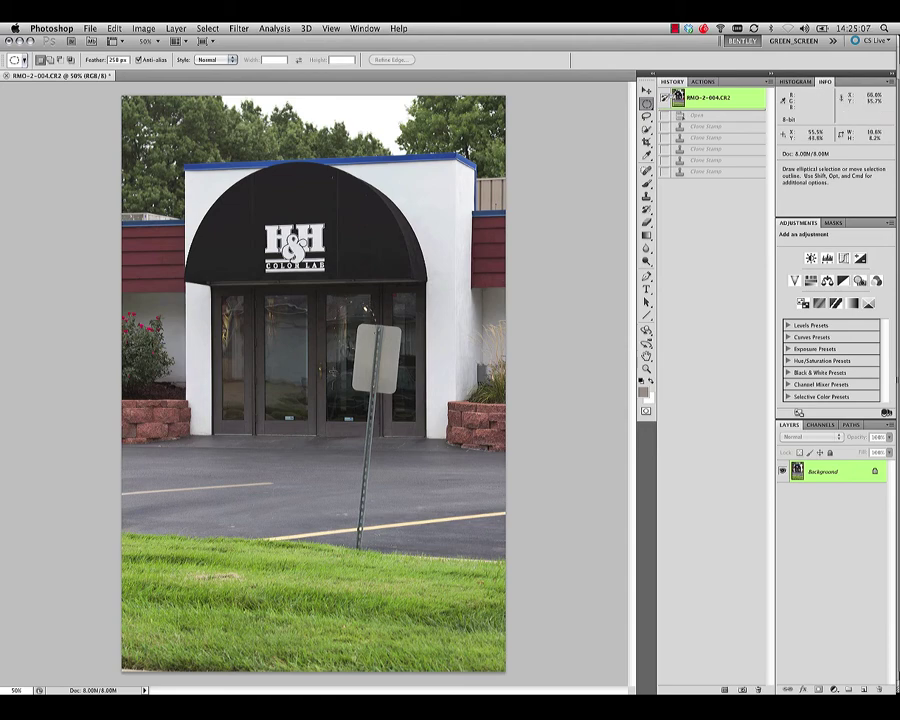
left_click_drag(367, 303, 297, 405)
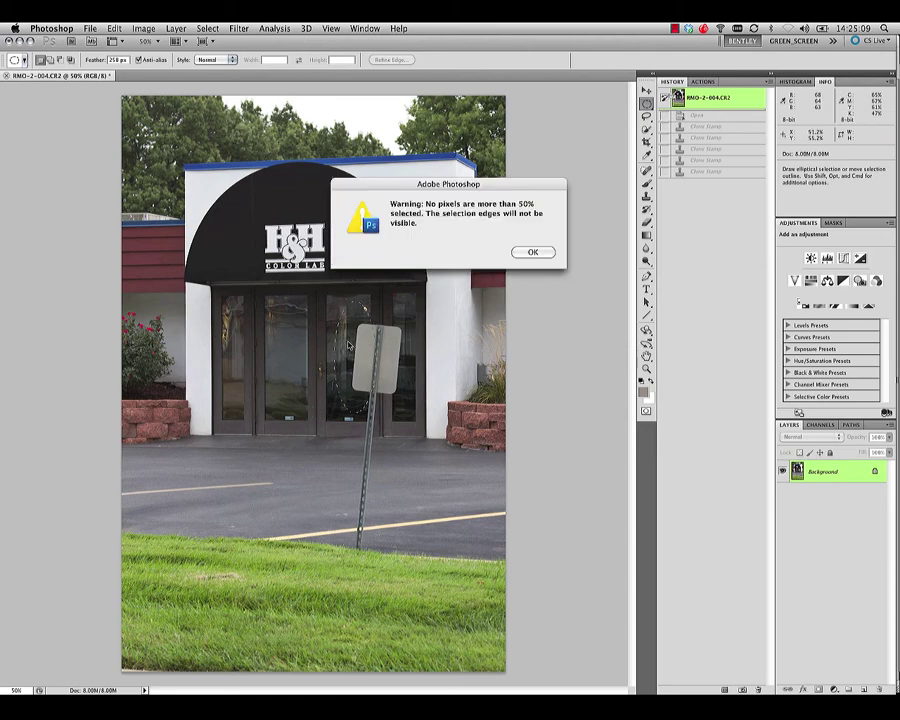
key("Return")
key("l")
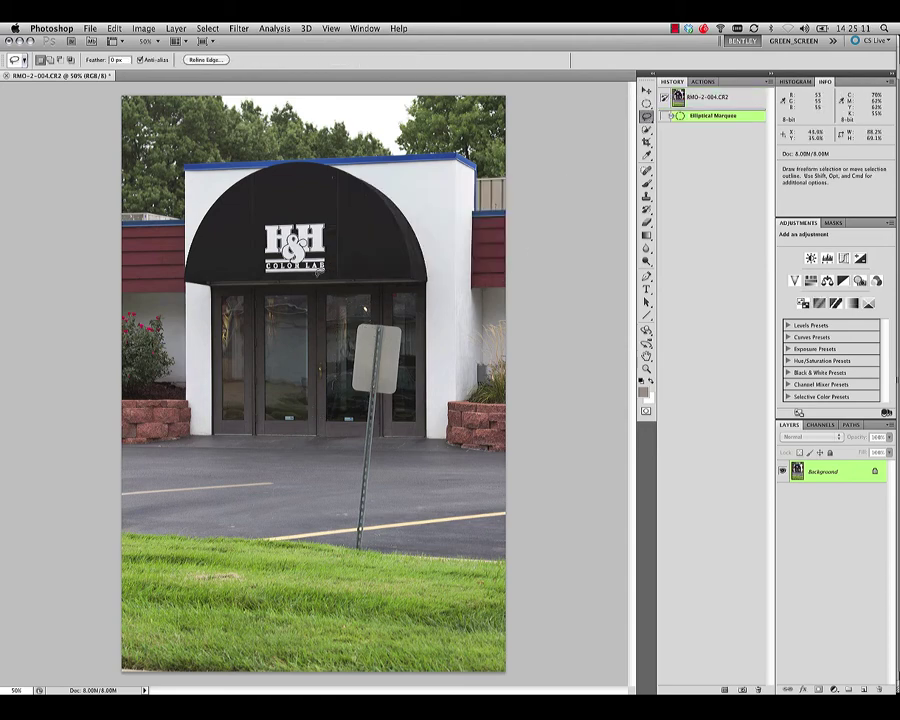
mouse_move(349, 305)
left_mouse_down()
mouse_move(335, 348)
mouse_move(312, 432)
mouse_move(313, 506)
mouse_move(340, 566)
mouse_move(398, 528)
mouse_move(436, 415)
mouse_move(443, 343)
mouse_move(350, 306)
left_mouse_up()
Step: Content-Aware fill the sign selection, deselect, and close the photo
left_click(114, 28)
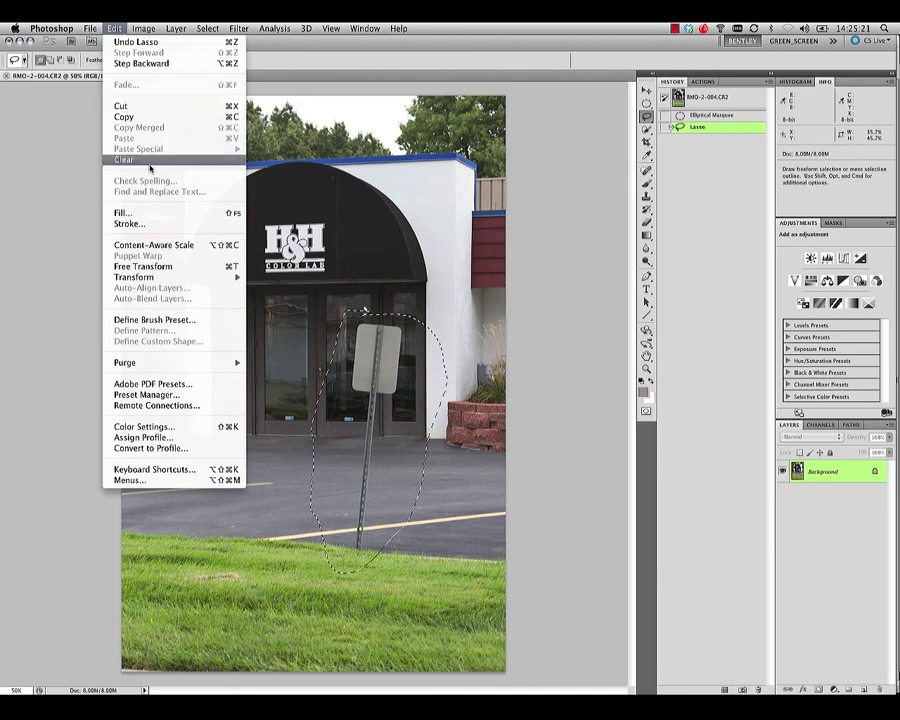
left_click(151, 214)
left_click(444, 313)
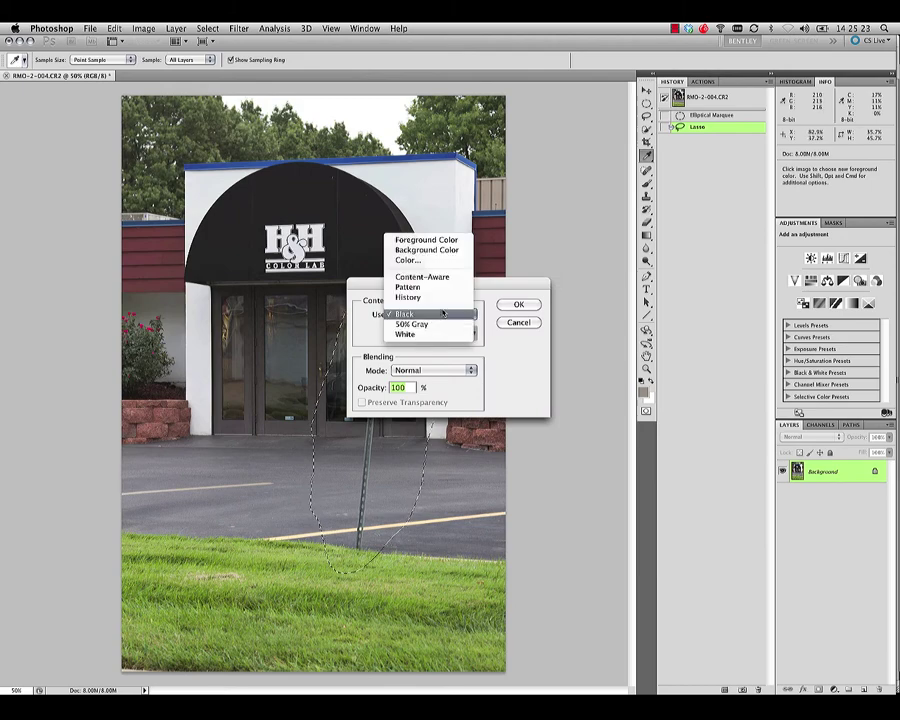
left_click(455, 278)
left_click(530, 304)
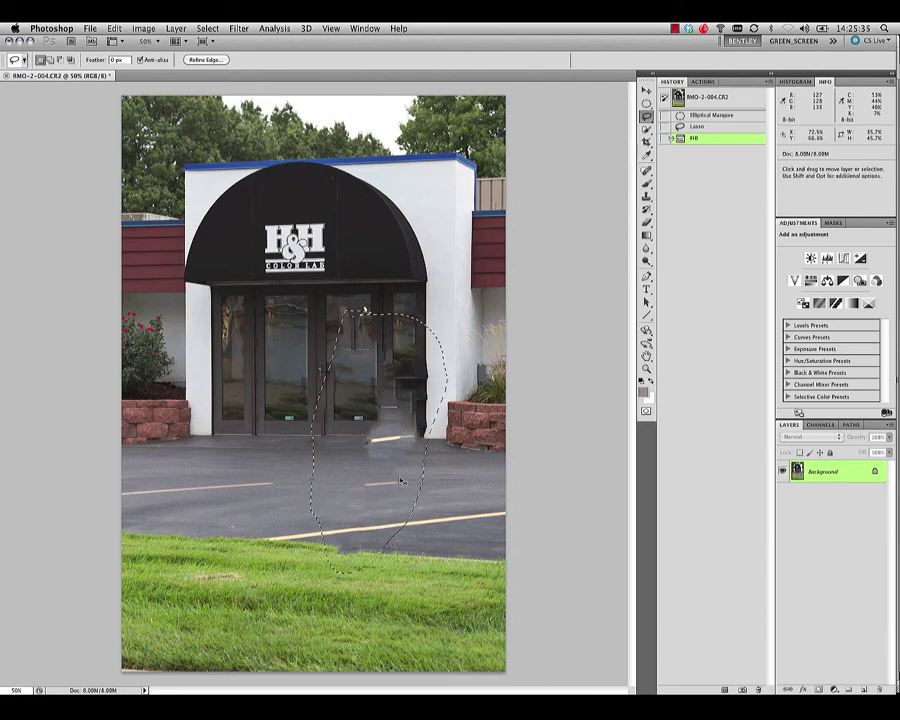
key("super+d")
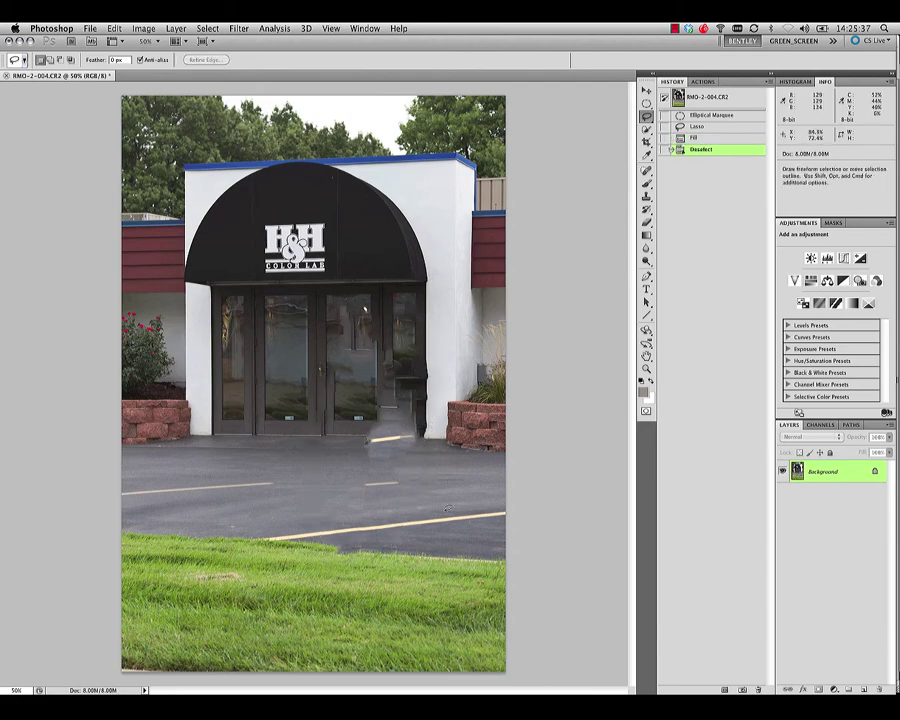
key("super+w")
Step: Discard the changes when closing the edited storefront photo
left_click(416, 251)
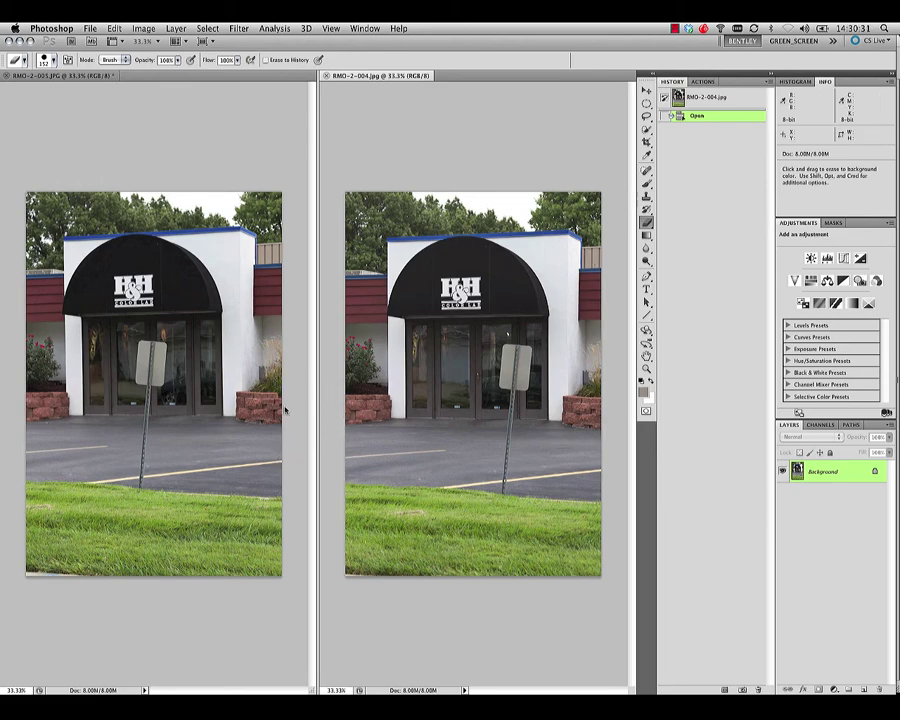
Step: Drag the RMO-2-005 frame into RMO-2-004 as Layer 1 and close RMO-2-005 unsaved
left_click(148, 155)
key("v")
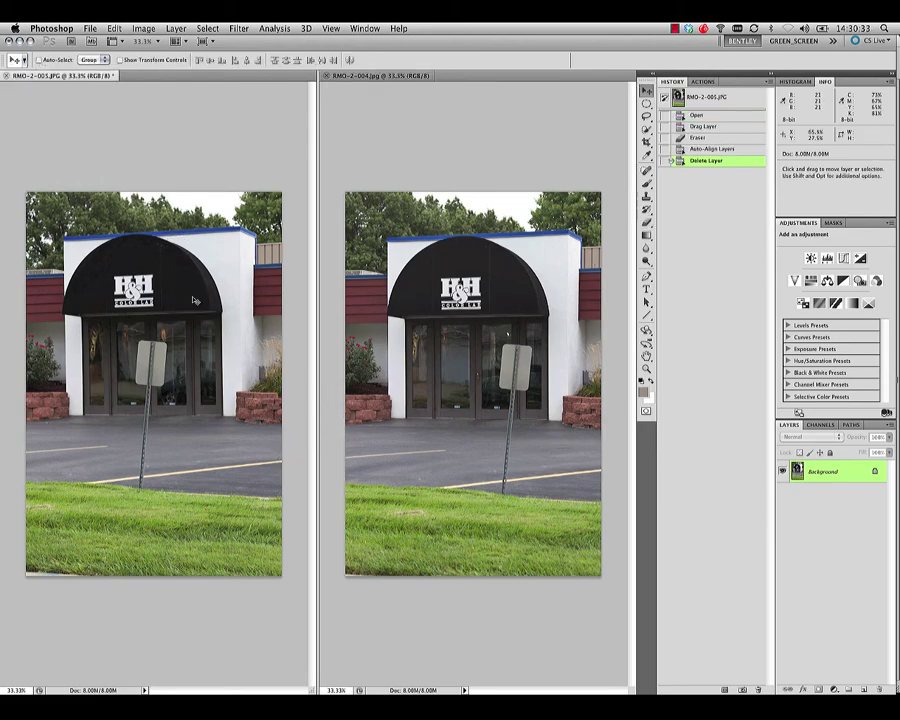
left_click_drag(437, 341, 440, 345)
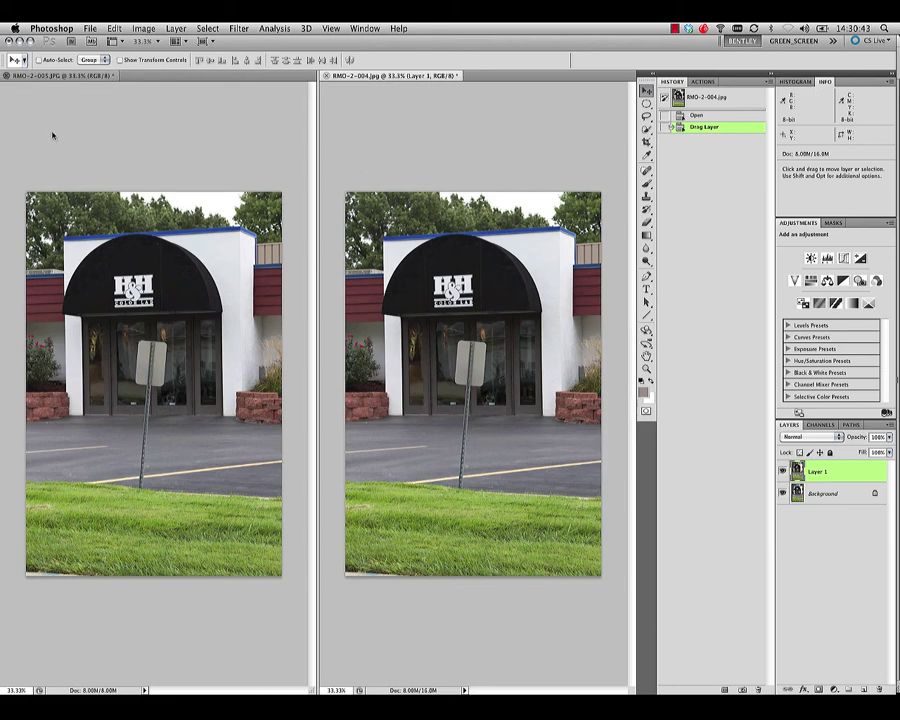
key("super+w")
left_click(406, 250)
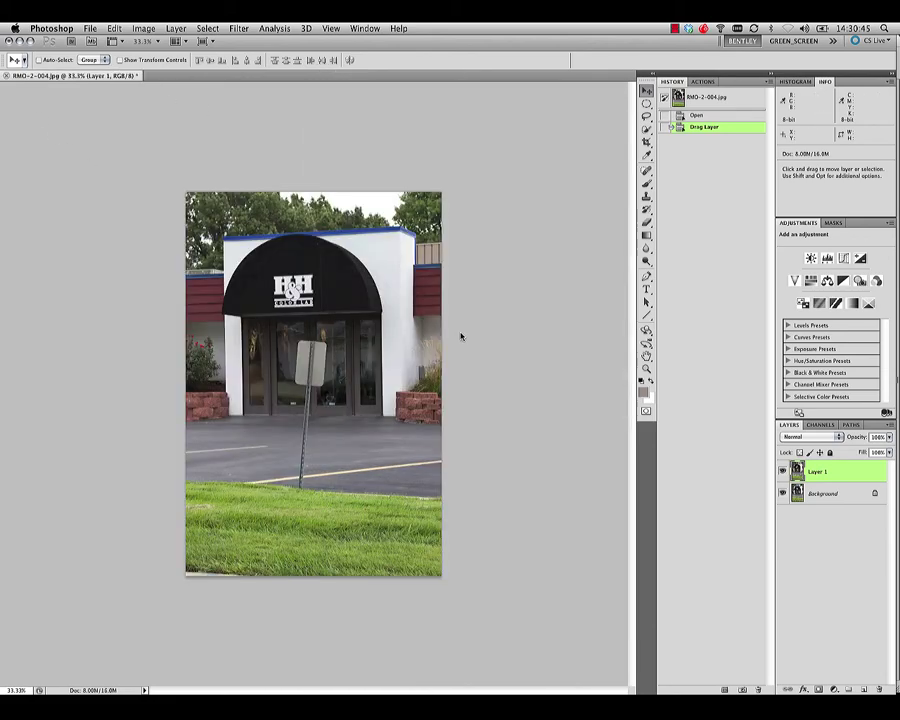
Step: Repeatedly toggle Layer 1's visibility to compare it with the Background, ending visible
left_click(782, 471)
left_click(782, 471)
left_click(782, 471)
left_click(782, 471)
left_click(782, 471)
left_click(782, 471)
left_click(782, 471)
left_click(782, 471)
left_click(782, 471)
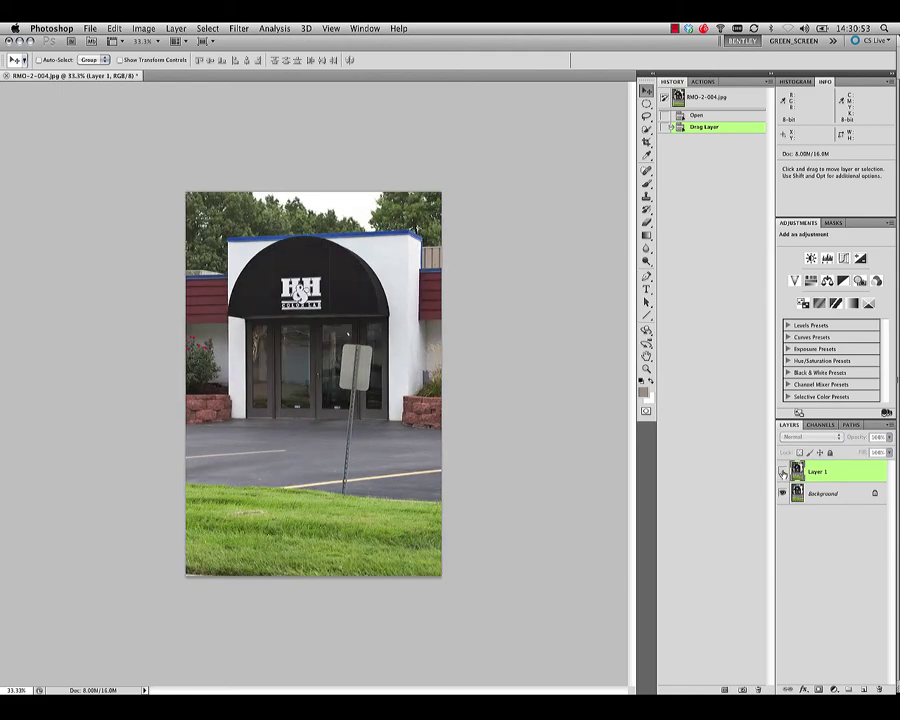
left_click(782, 471)
left_click(782, 471)
left_click(782, 471)
left_click(782, 471)
left_click(782, 474)
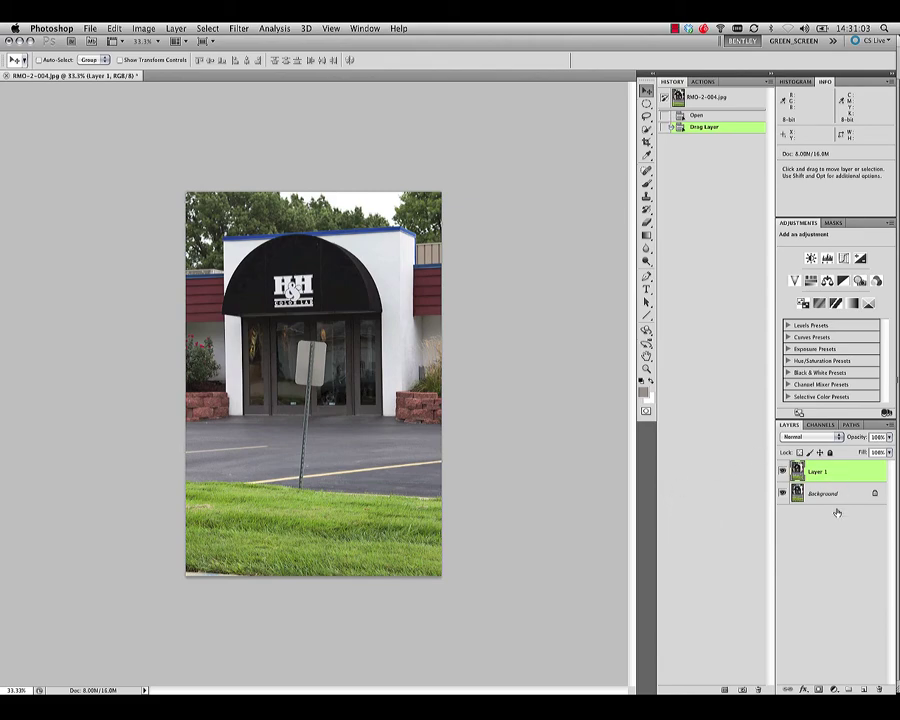
left_click(818, 689)
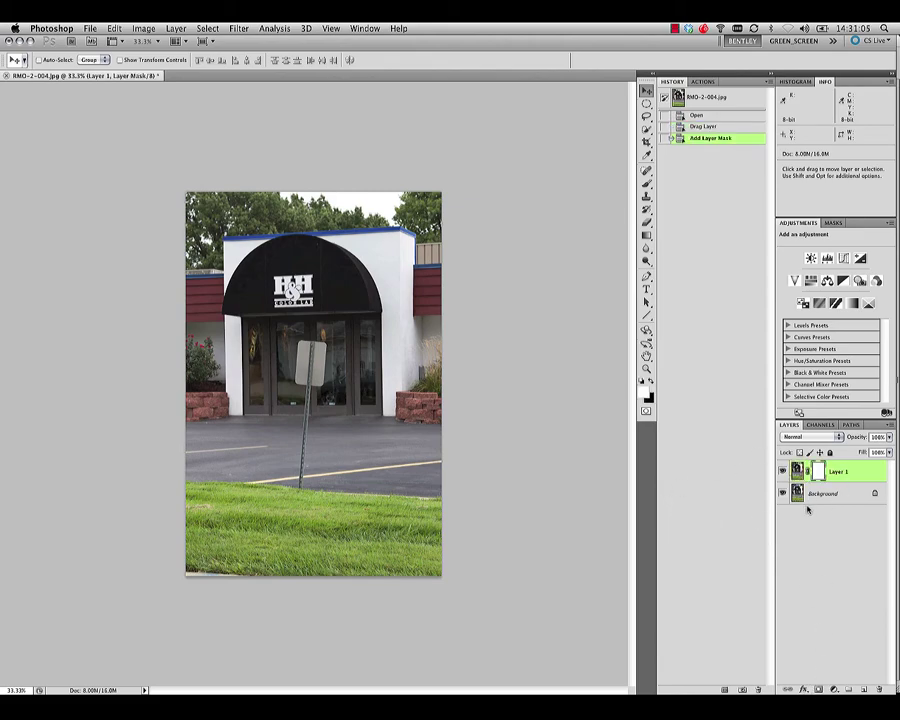
key("shift+BackSpace")
left_click(432, 314)
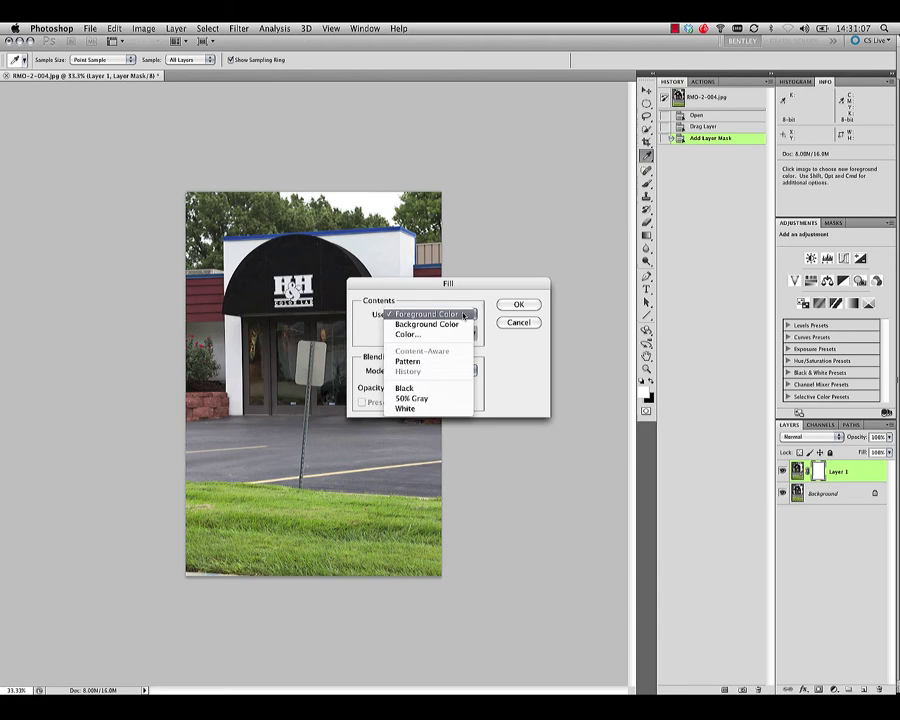
left_click(432, 387)
left_click(519, 304)
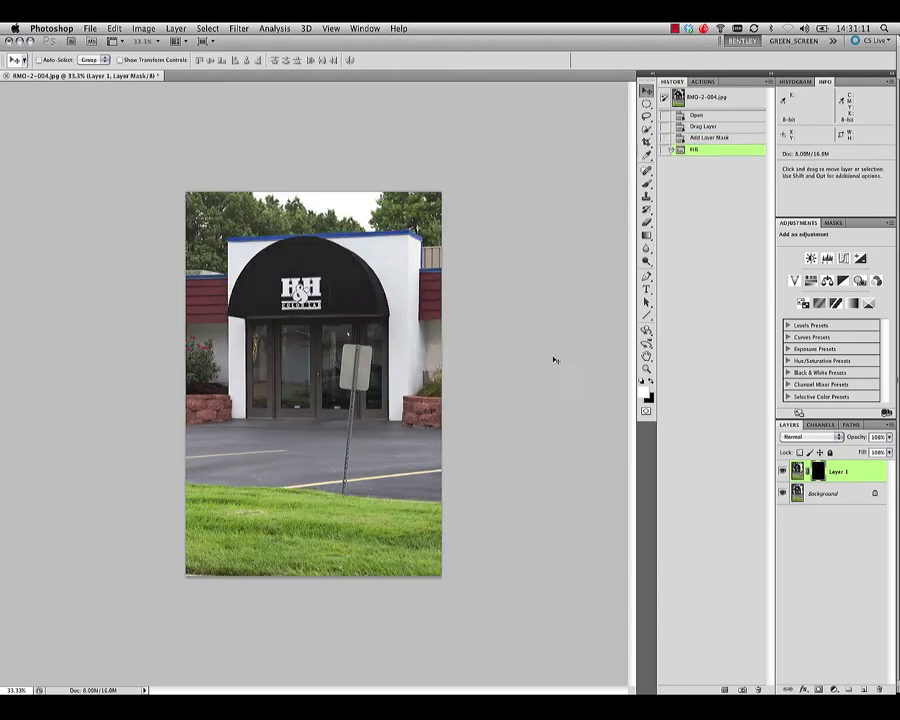
key("b")
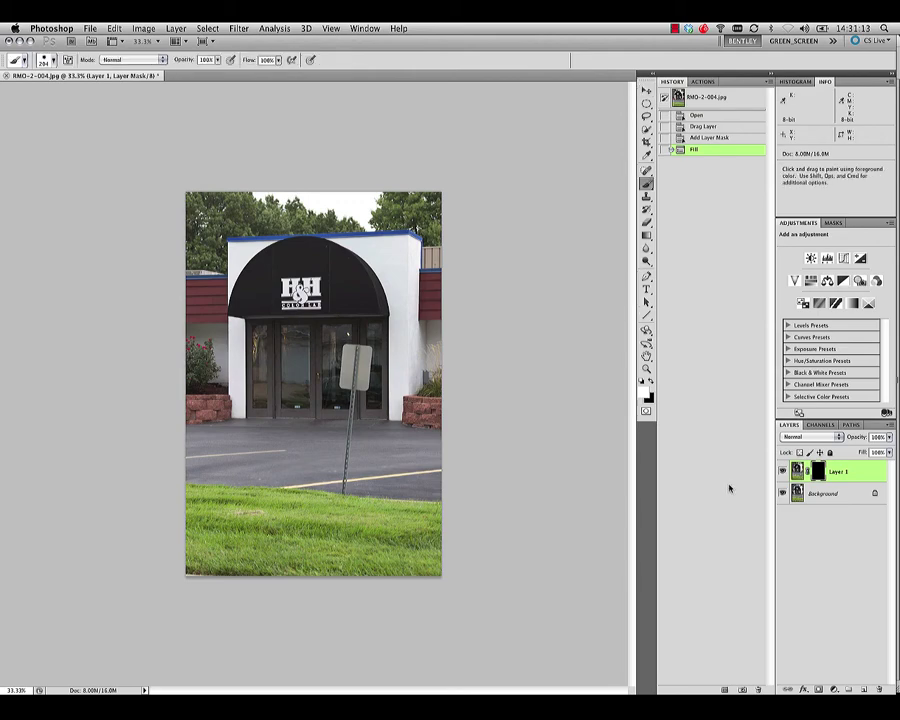
left_click_drag(362, 352, 345, 372)
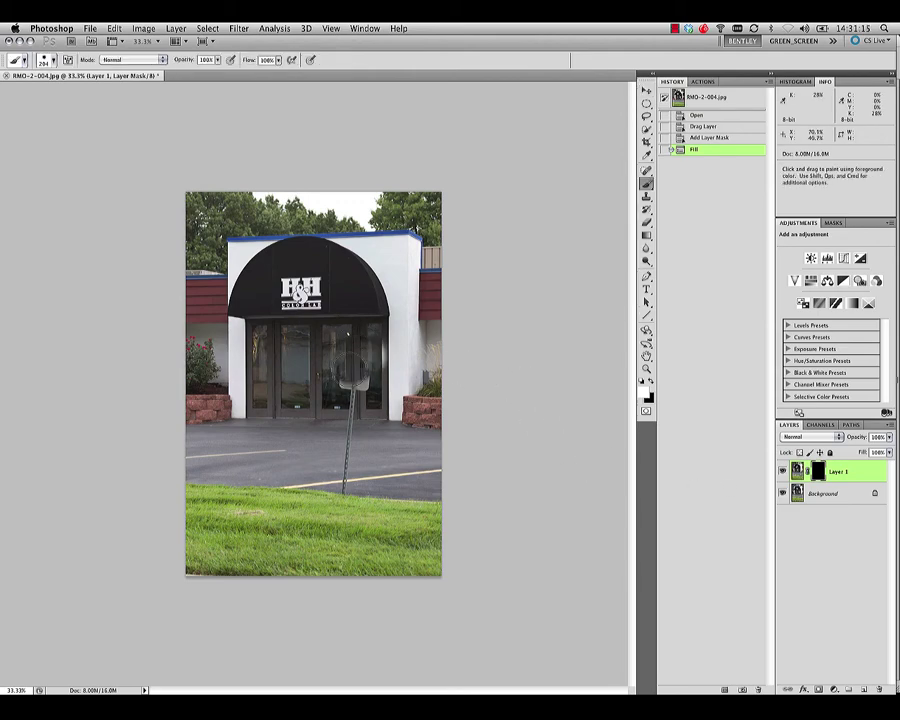
left_click_drag(350, 375, 377, 461)
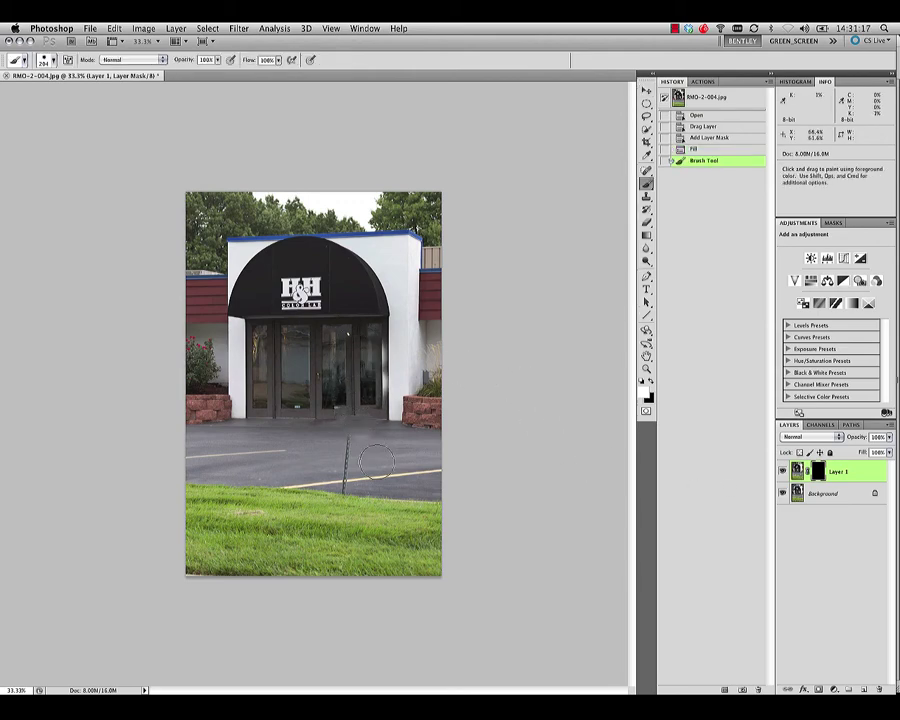
left_click(346, 450)
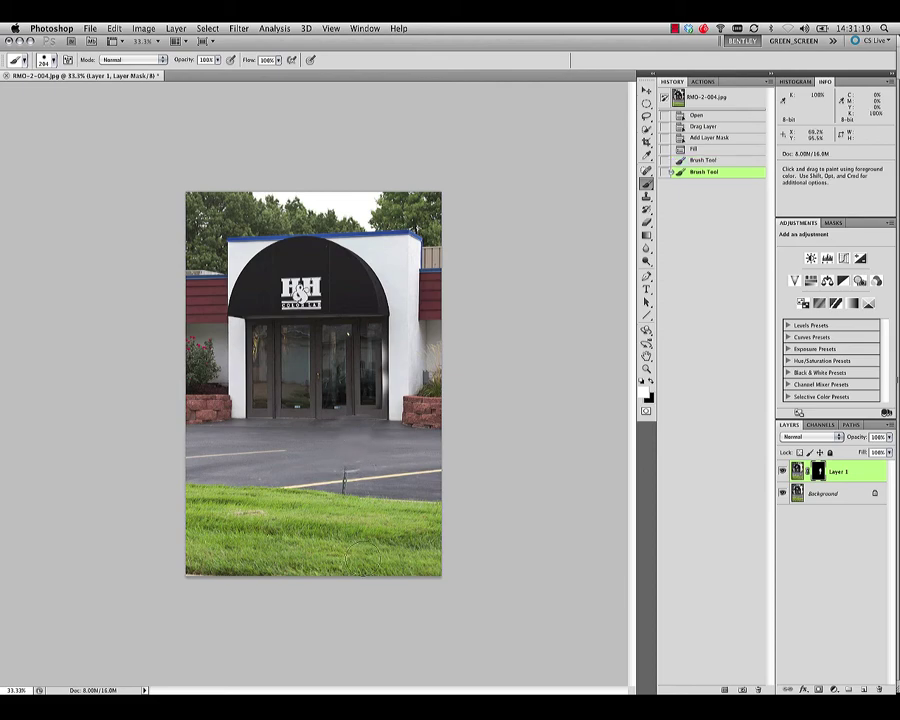
left_click_drag(818, 471, 882, 682)
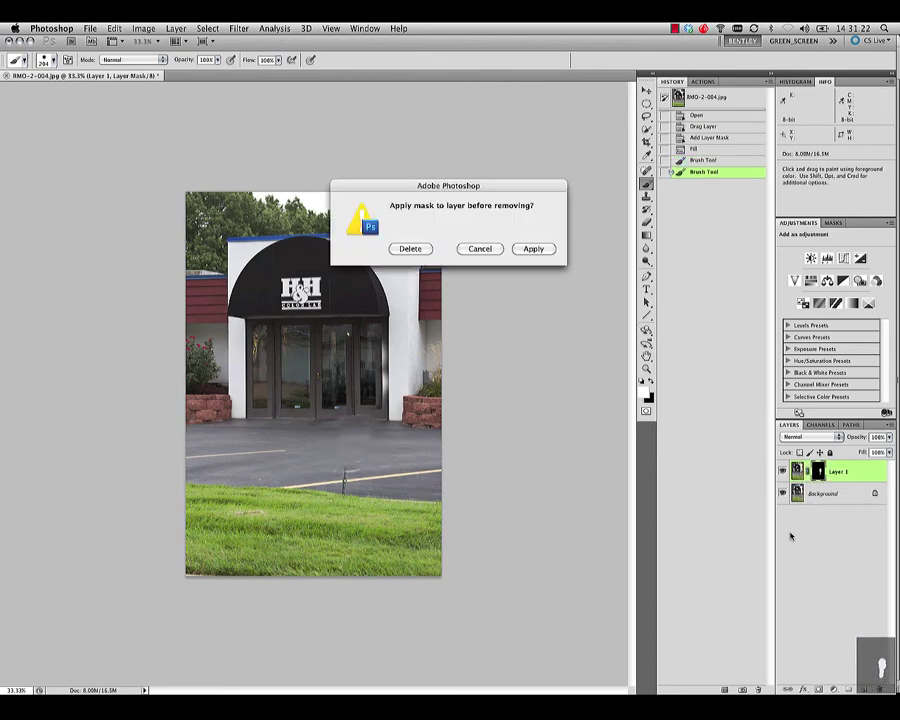
left_click(410, 249)
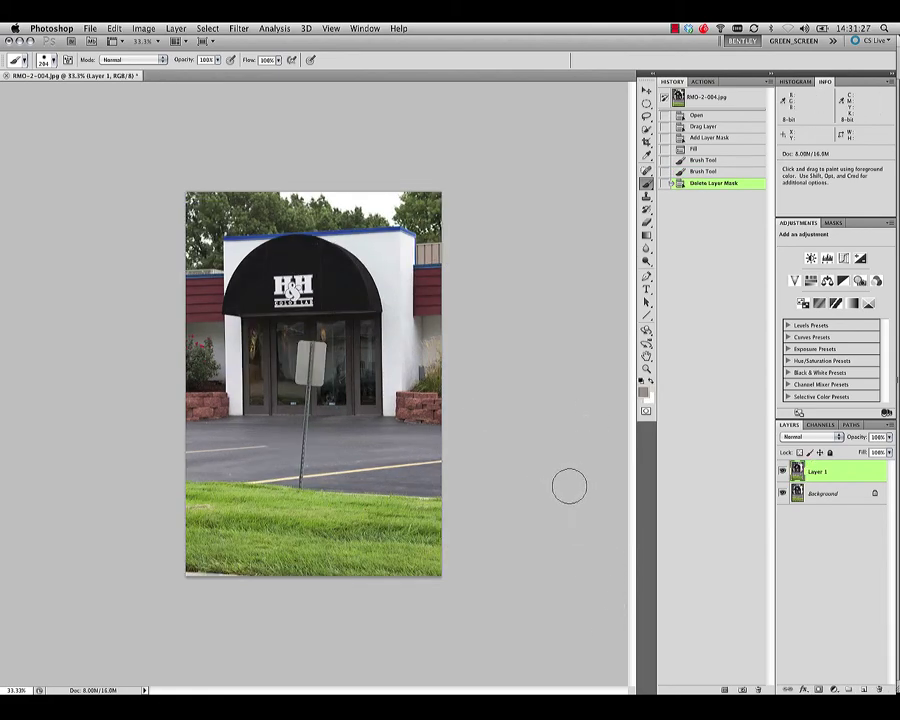
Step: Select Layer 1 and Background, run Auto-Align Layers, and hide Layer 1 to check the result
key("shift")
left_click(850, 488, "shift")
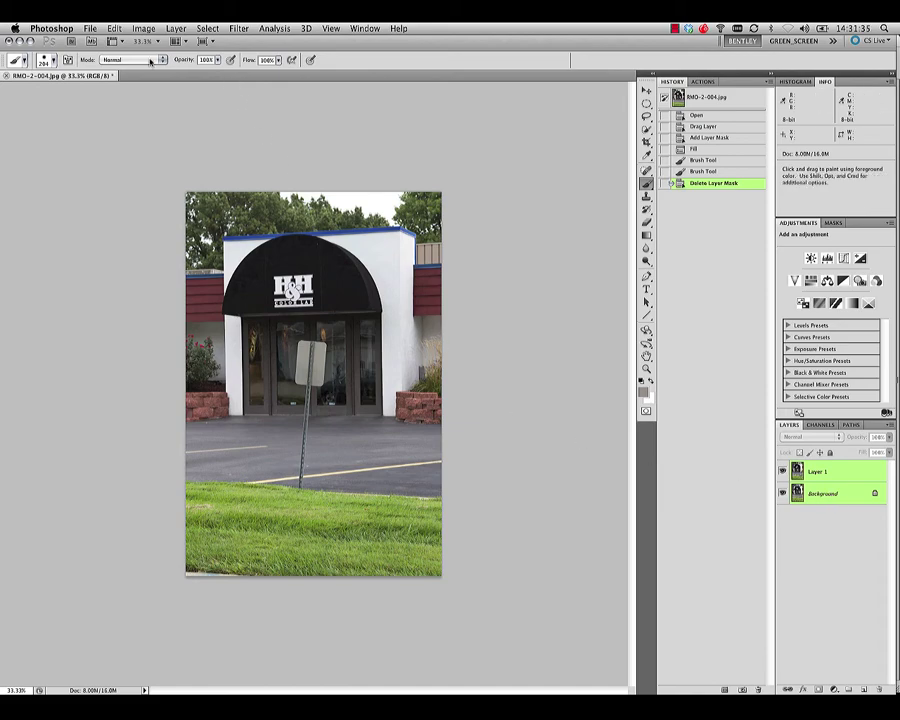
left_click(114, 29)
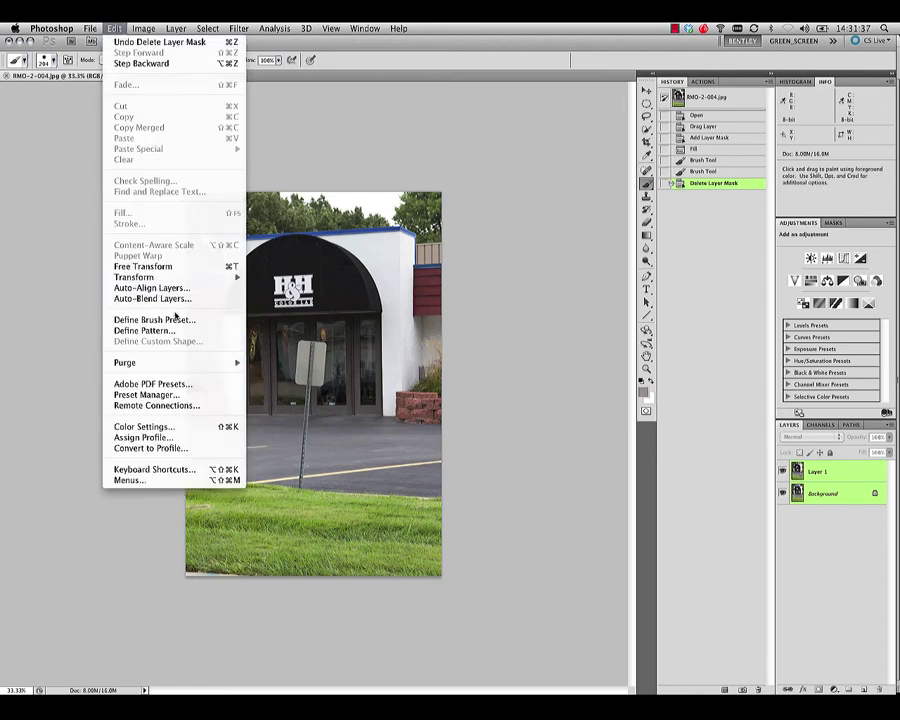
mouse_move(177, 280)
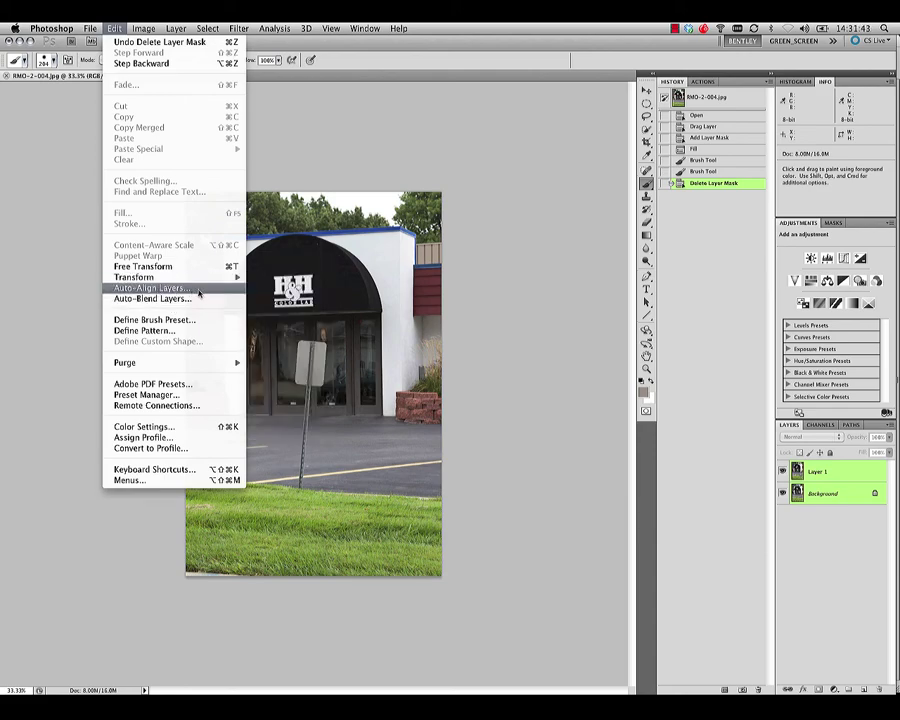
left_click(199, 291)
left_click(585, 248)
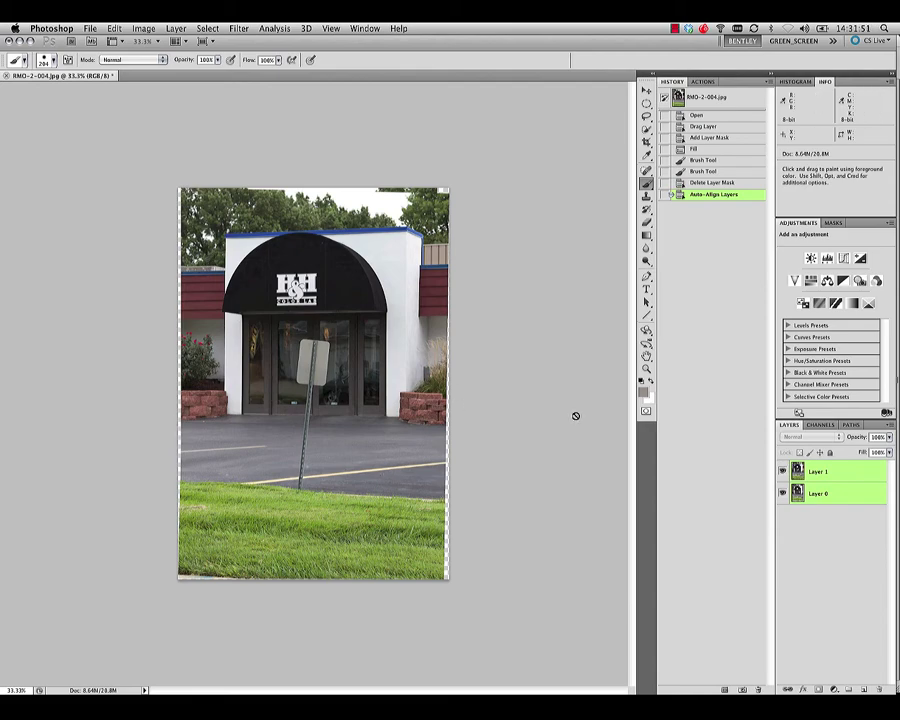
left_click(783, 471)
left_click(783, 471)
left_click(783, 471)
left_click(783, 471)
left_click(783, 471)
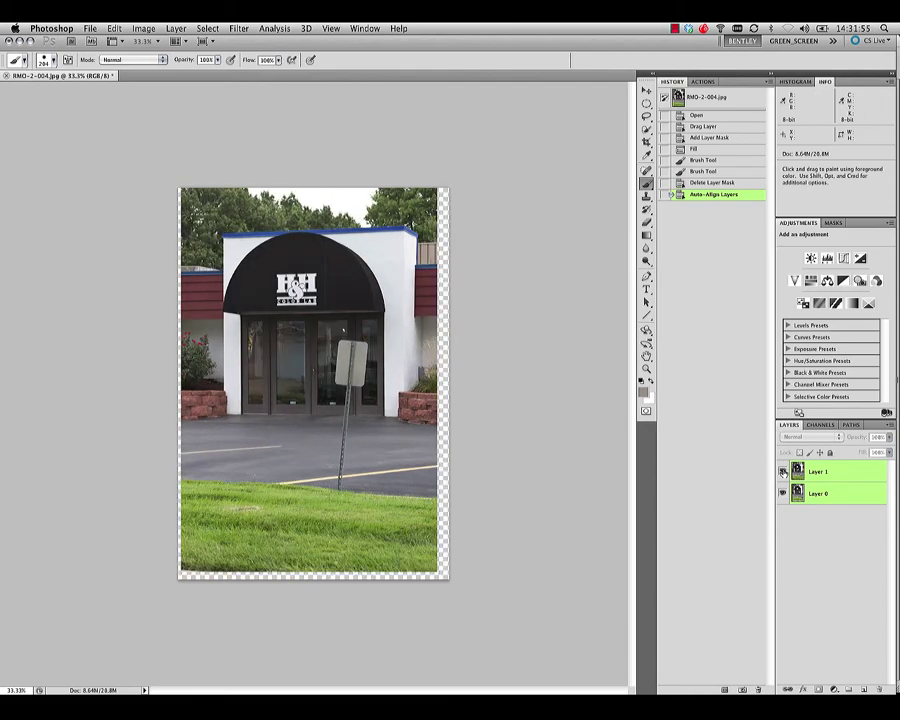
left_click(783, 471)
left_click(783, 471)
left_click(783, 471)
left_click(783, 471)
left_click(783, 472)
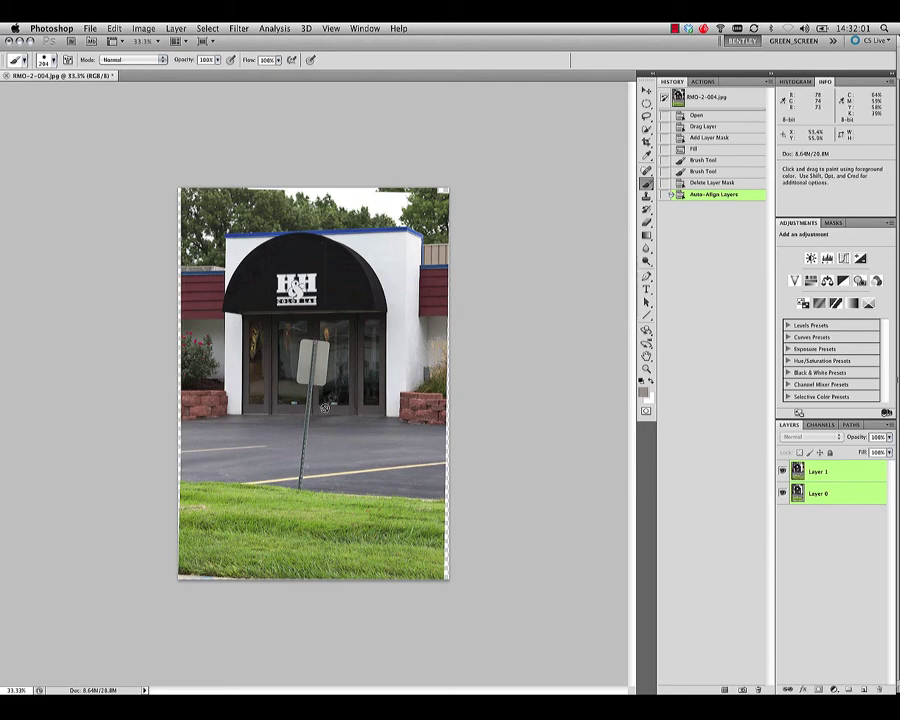
left_click(862, 478)
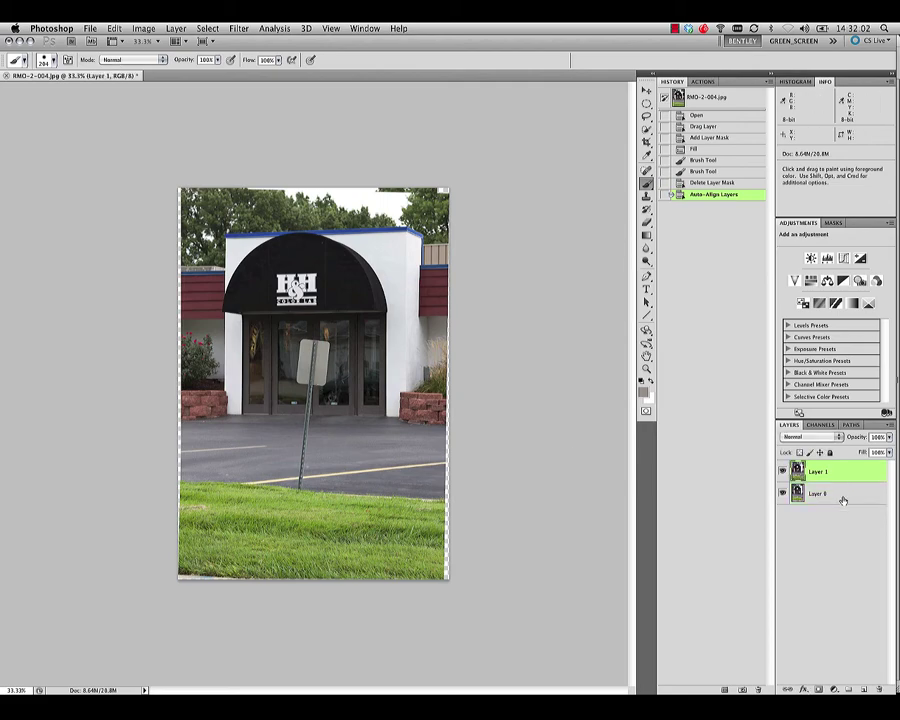
left_click(781, 472)
left_click(782, 472)
left_click(818, 690)
key("shift+BackSpace")
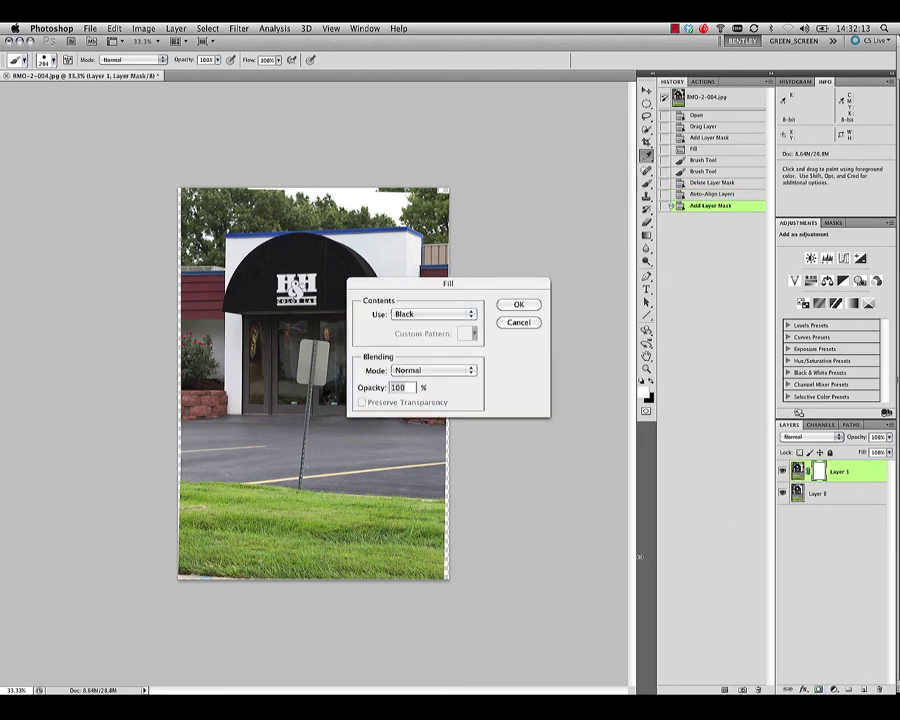
left_click(525, 305)
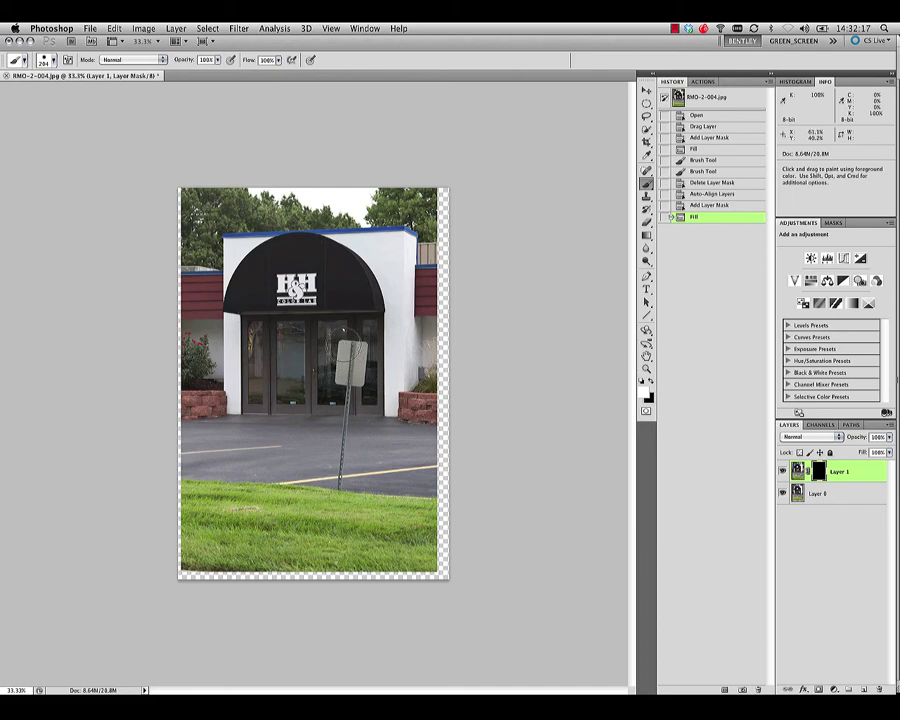
mouse_move(357, 347)
left_mouse_down()
mouse_move(343, 378)
mouse_move(345, 356)
mouse_move(335, 390)
mouse_move(345, 356)
mouse_move(337, 490)
left_mouse_up()
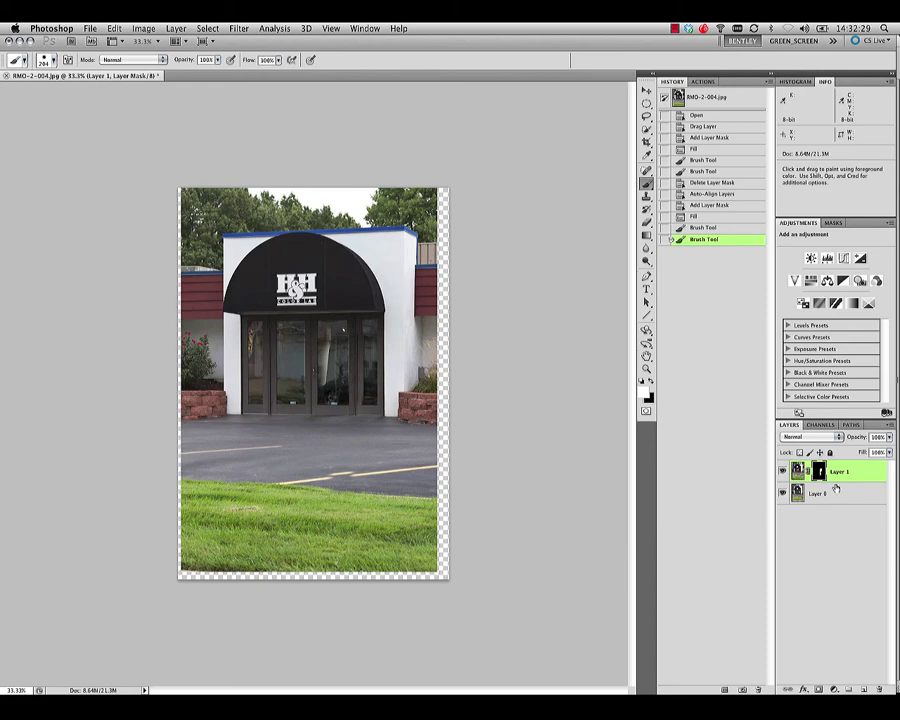
left_click_drag(820, 471, 878, 689)
Step: Delete the old mask, then give Layer 1 a new layer mask filled with black
left_click(408, 249)
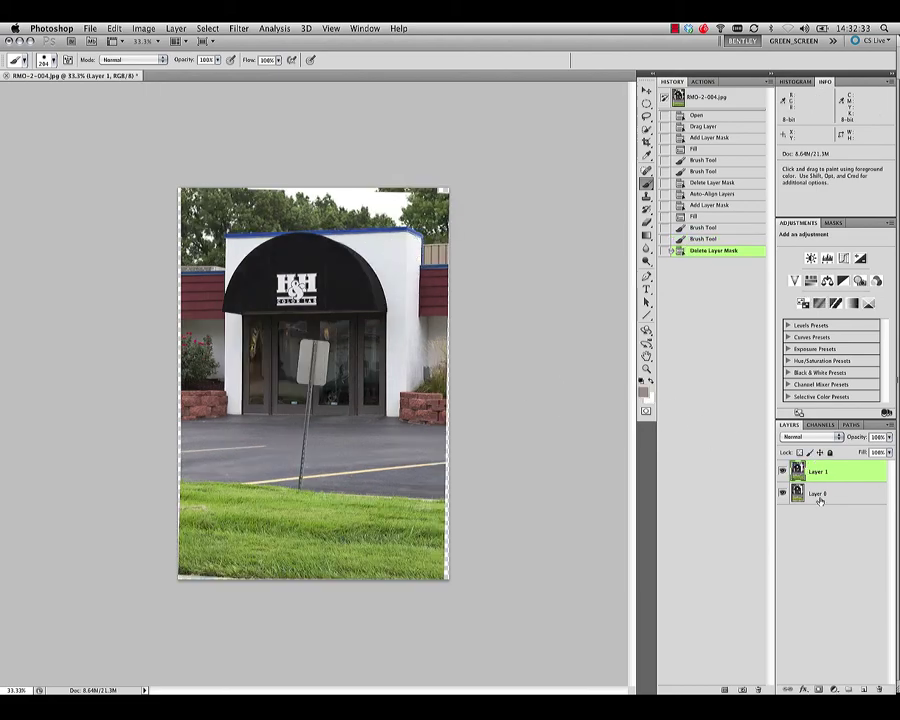
left_click(818, 690)
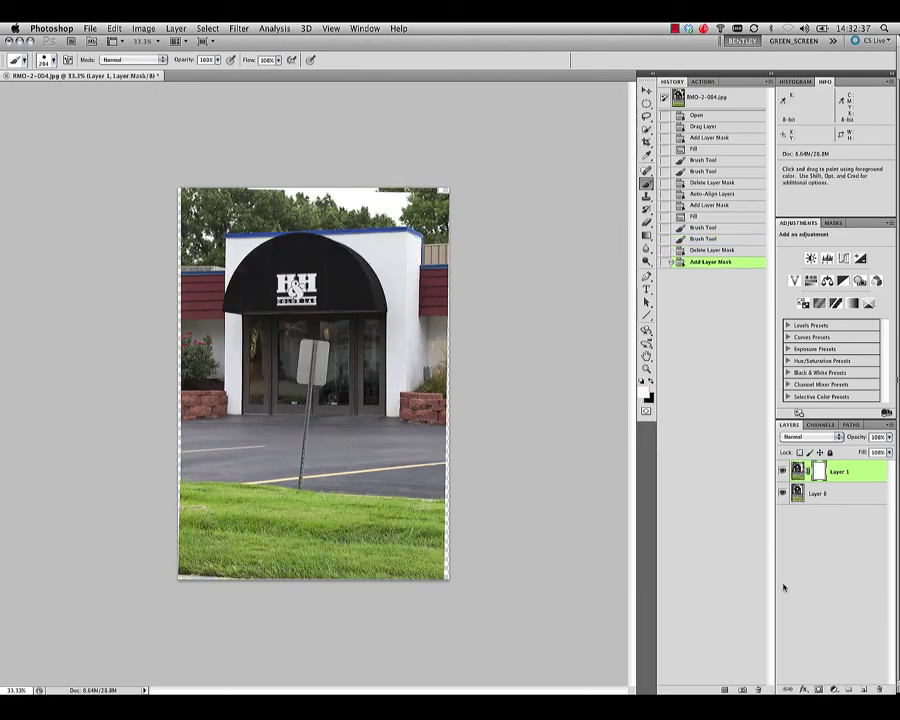
key("shift+BackSpace")
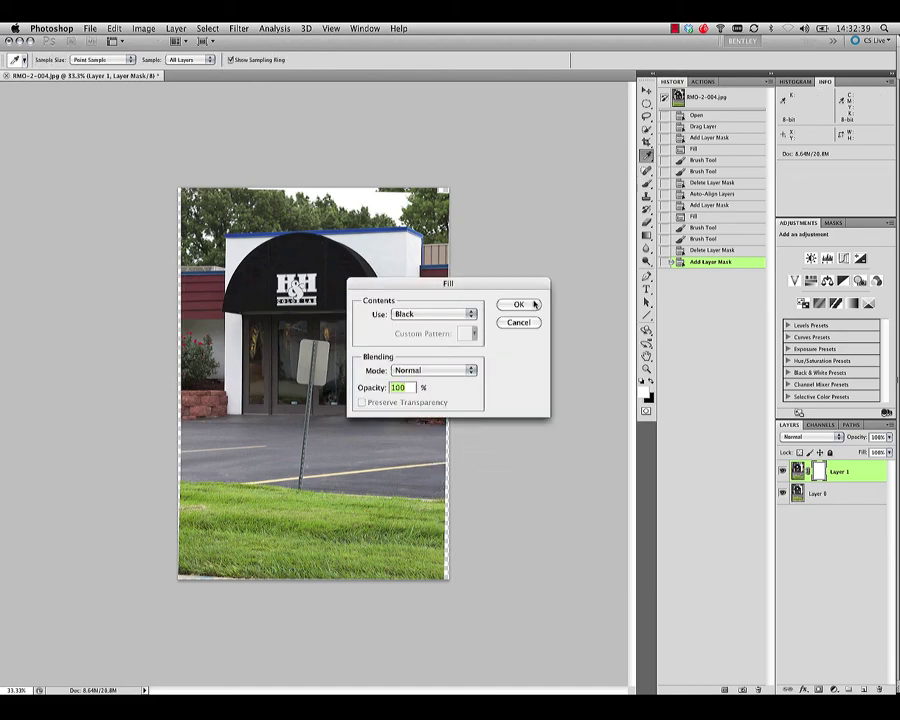
left_click(533, 304)
Step: Brush white over the street sign, its pole and the door reflections to remove them
key("b")
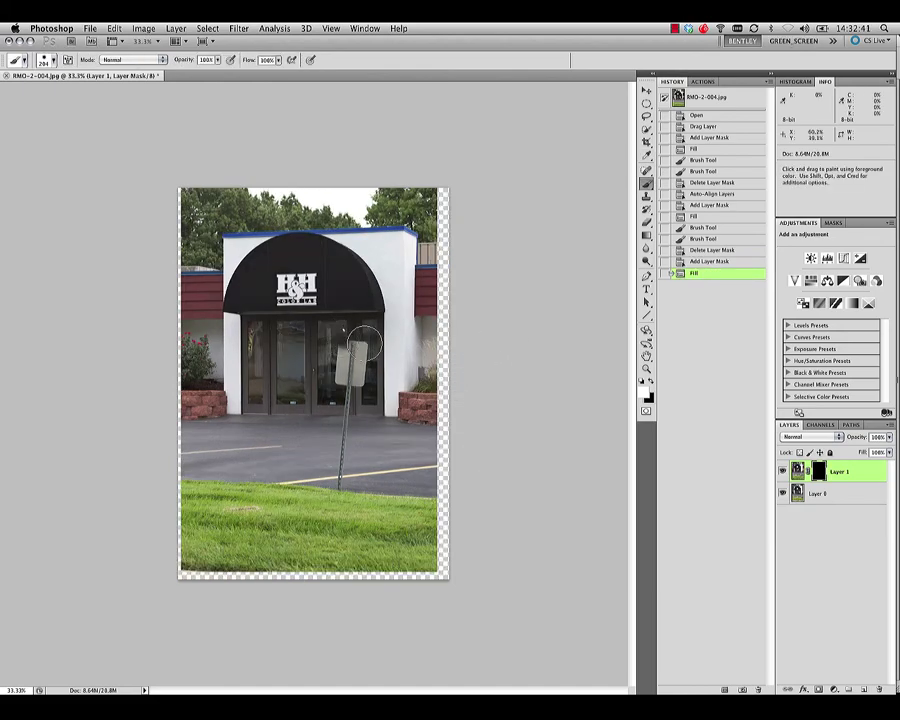
mouse_move(368, 343)
left_mouse_down()
mouse_move(352, 345)
mouse_move(341, 365)
mouse_move(341, 470)
mouse_move(335, 440)
left_mouse_up()
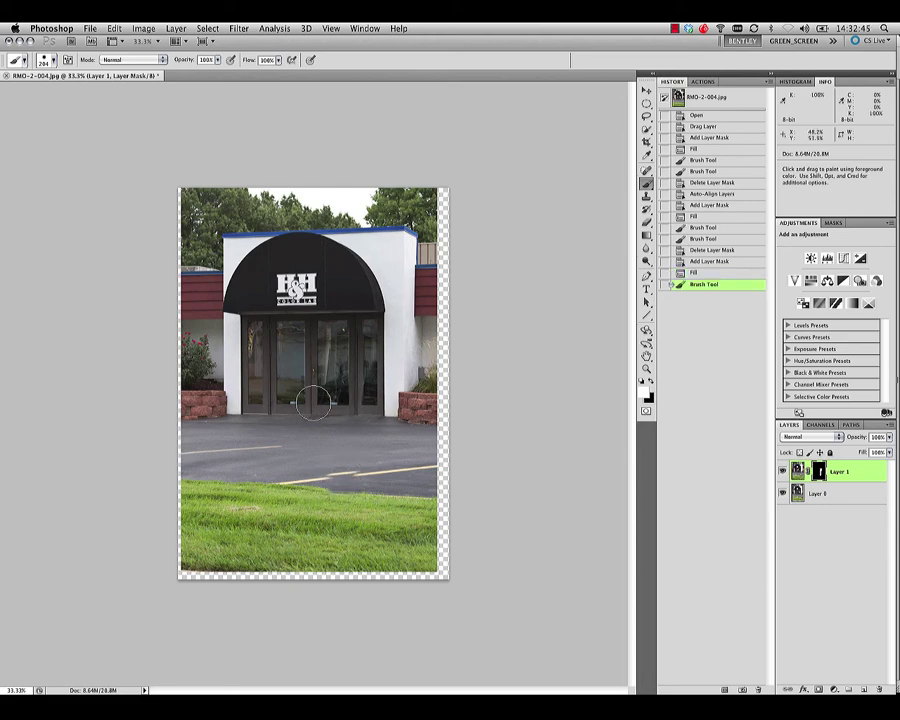
left_click(361, 379)
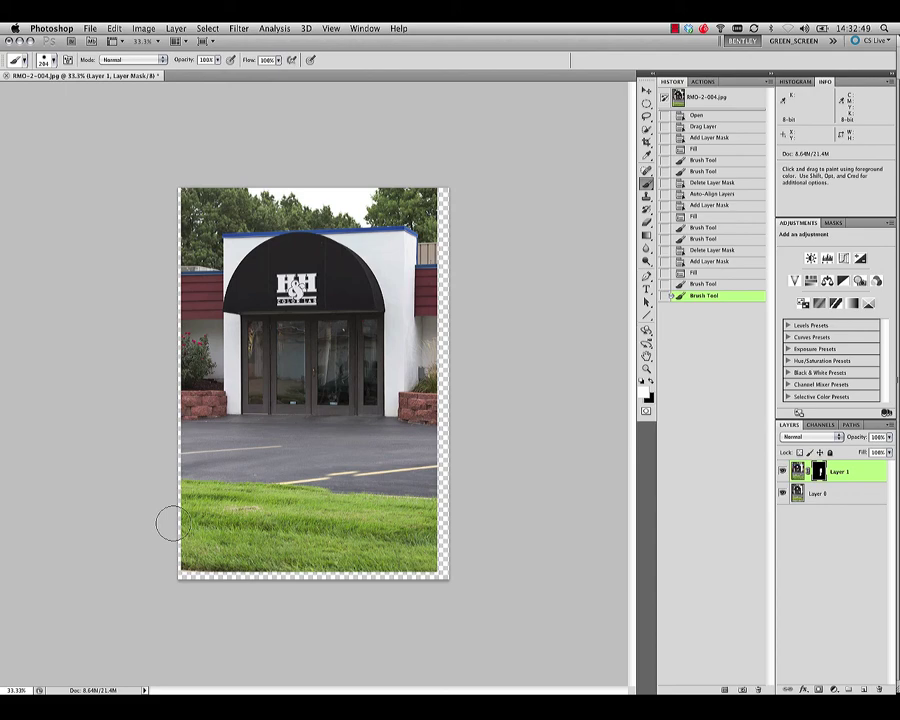
key("super+equal")
key("super+equal")
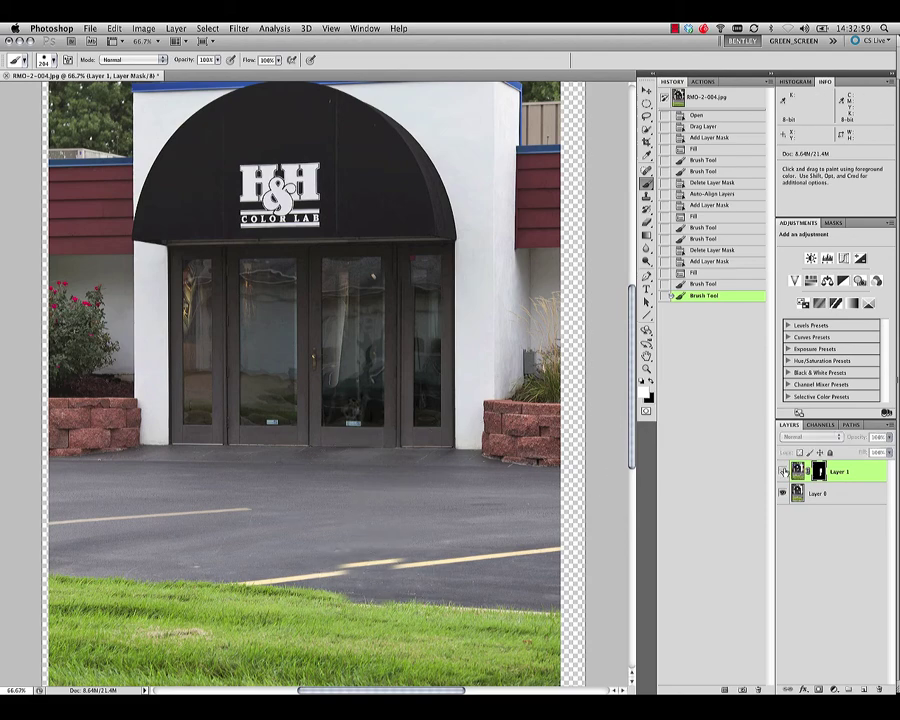
left_click(784, 471)
left_click(784, 471)
left_click(784, 471)
left_click(784, 471)
left_click(784, 471)
left_click(784, 471)
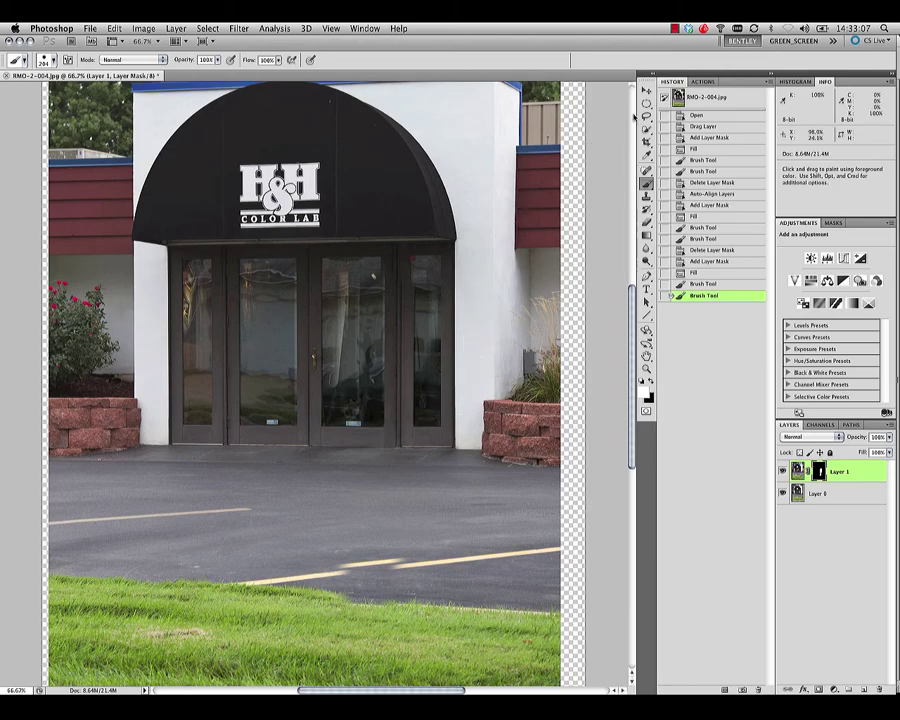
left_click(675, 30)
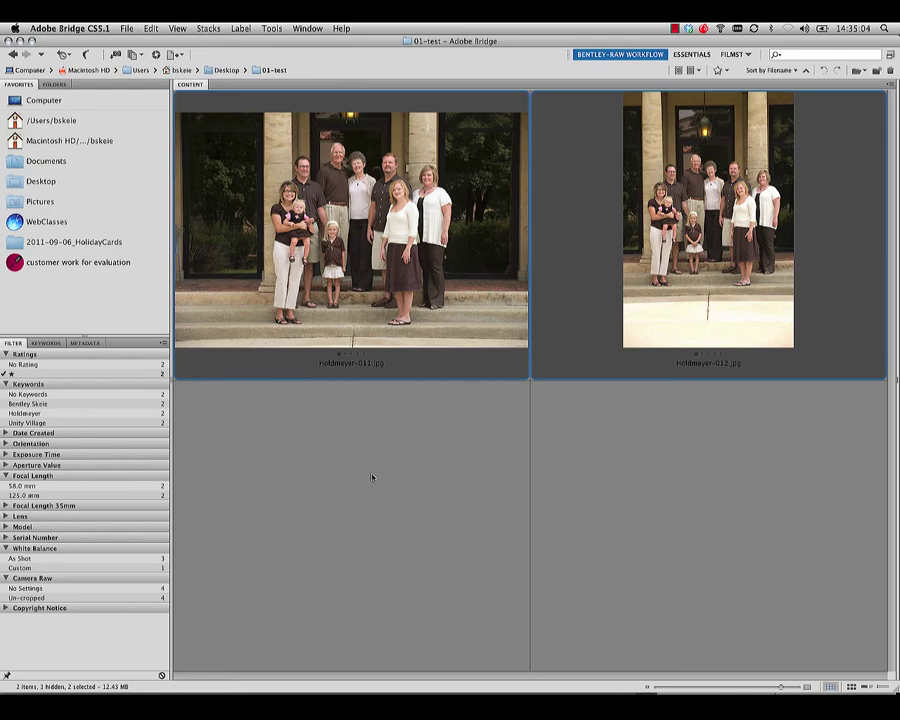
Step: Bring the selected Holdmeyer-011.jpg and Holdmeyer-012.jpg photos into Photoshop
key("super+Tab")
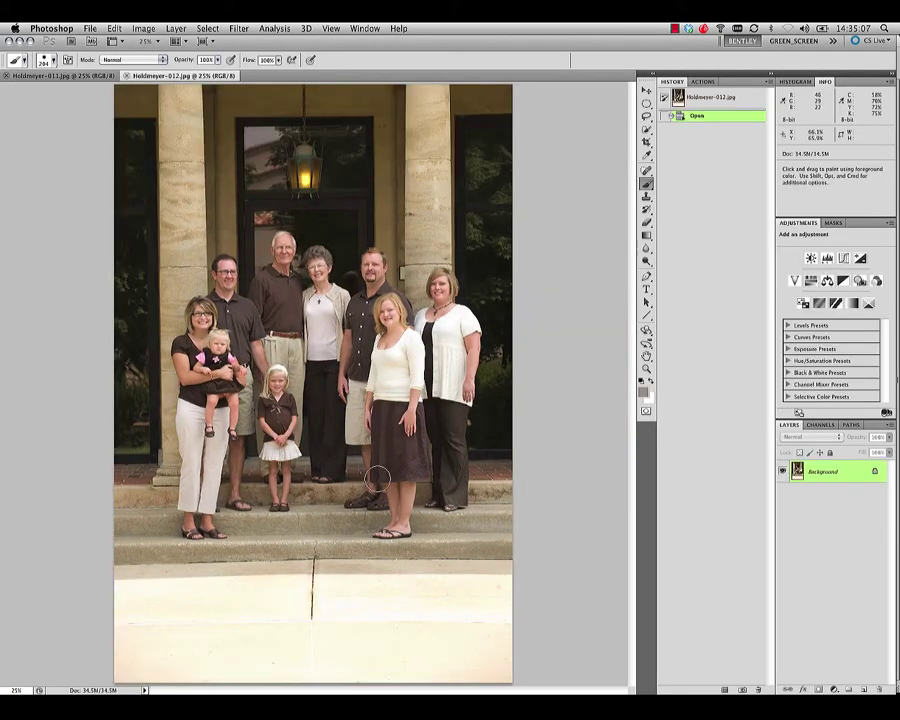
Step: Arrange the two Holdmeyer photos 2 Up and make Holdmeyer-011 the active document
left_click(176, 41)
left_click(184, 81)
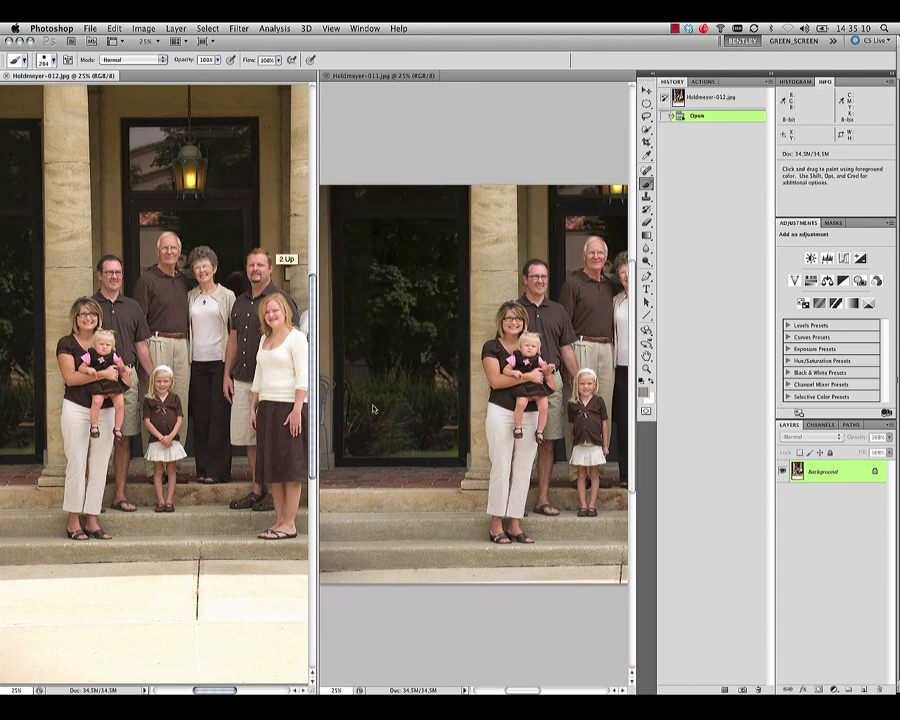
key("v")
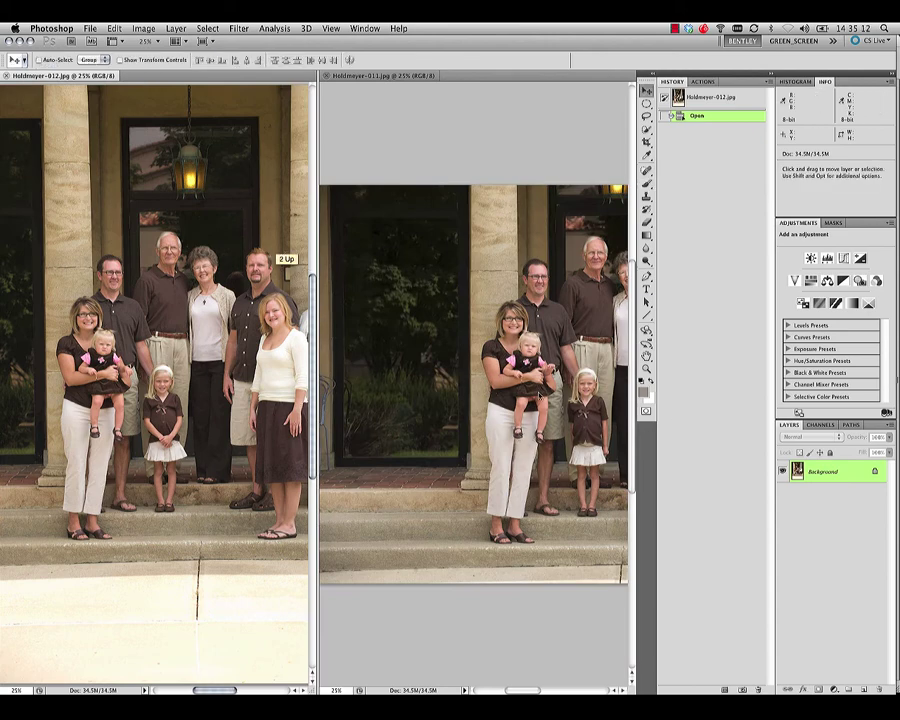
left_click(388, 280)
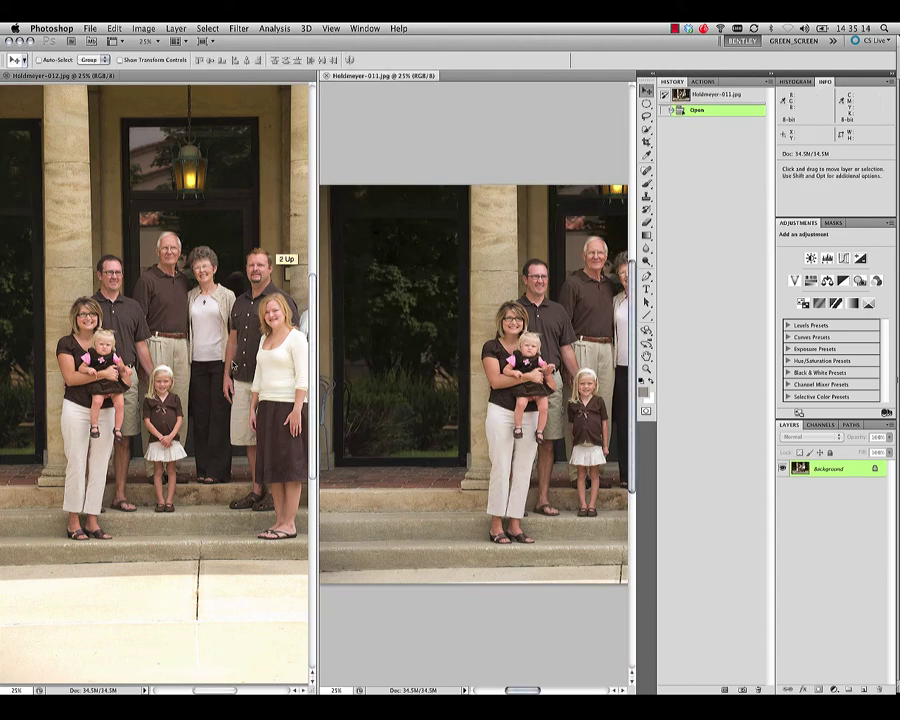
Step: Copy Holdmeyer-011 into Holdmeyer-012 as Layer 1, close 011, and nudge it over the group
left_click_drag(345, 240, 198, 342)
left_click(326, 76)
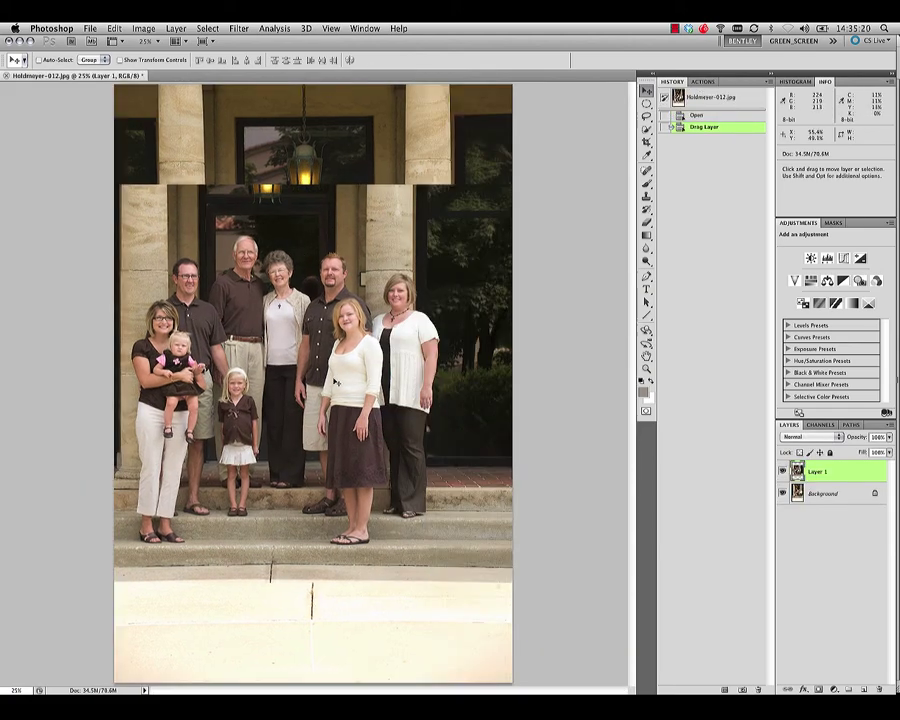
key("super+minus")
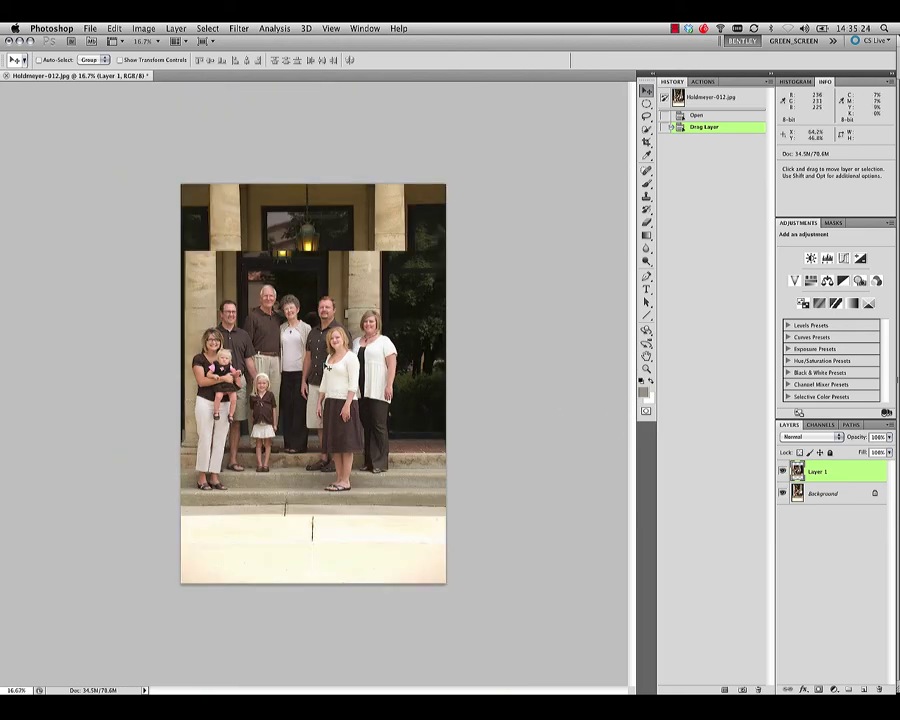
left_click_drag(317, 355, 346, 379)
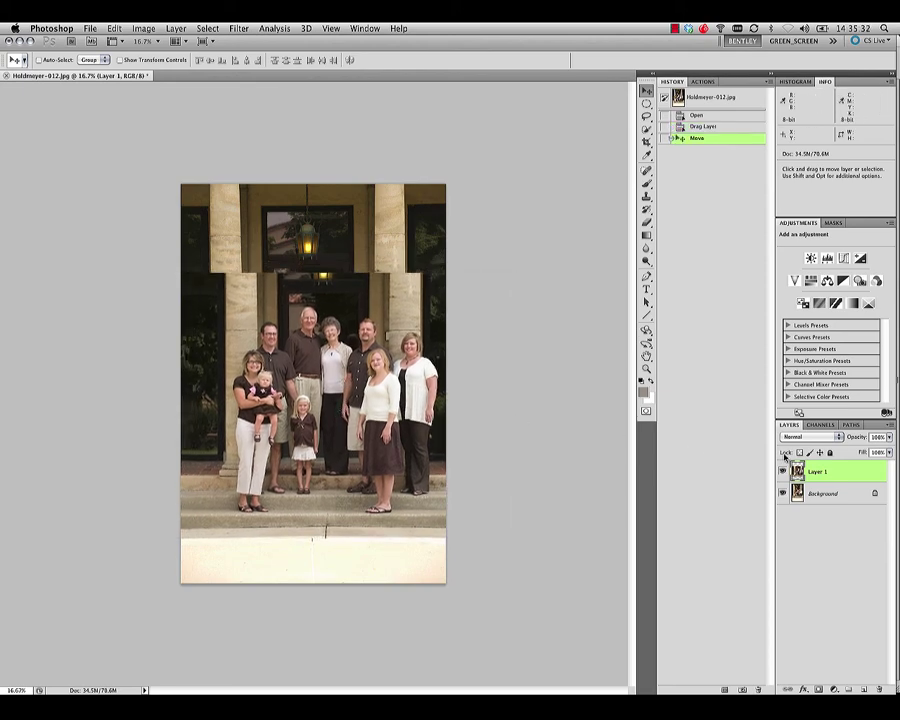
Step: Select both layers and run Auto-Align Layers with Auto projection
left_click(814, 492, "shift")
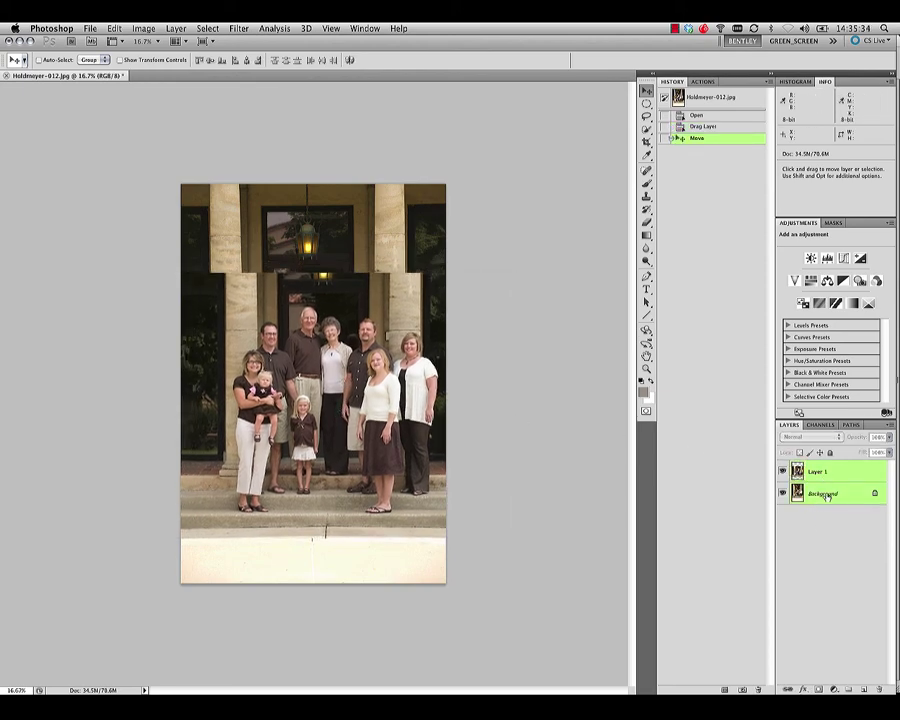
left_click(115, 30)
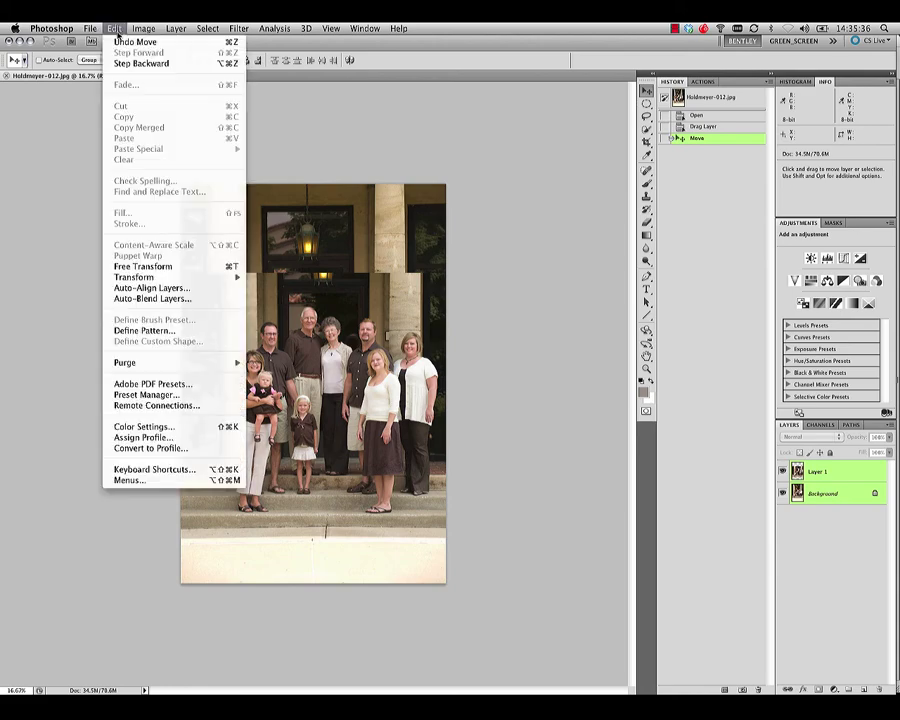
left_click(157, 290)
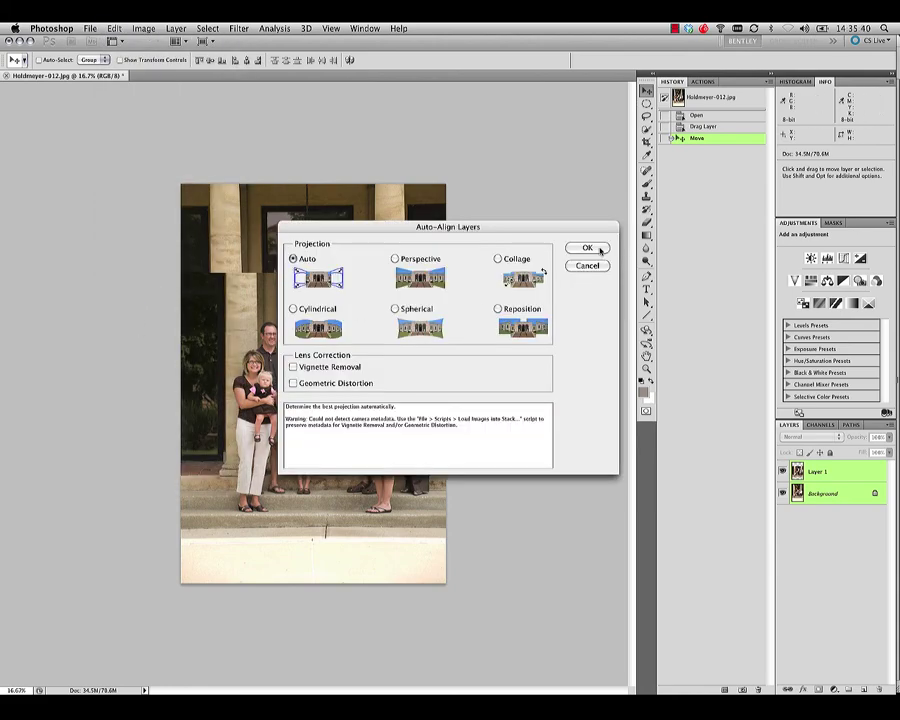
left_click(582, 248)
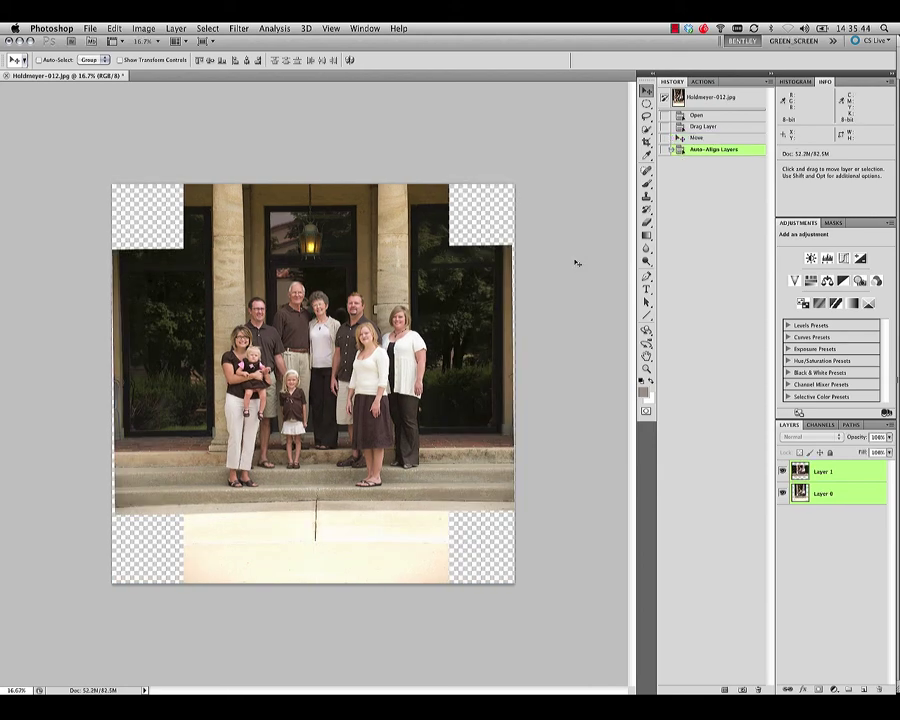
Step: Toggle Layer 1's visibility to compare the aligned family shots, then select only Layer 1
left_click(783, 472)
left_click(783, 472)
left_click(783, 472)
left_click(783, 472)
left_click(783, 472)
left_click(783, 472)
left_click(783, 472)
left_click(783, 472)
left_click(783, 472)
left_click(783, 472)
left_click(783, 472)
left_click(783, 472)
left_click(820, 477)
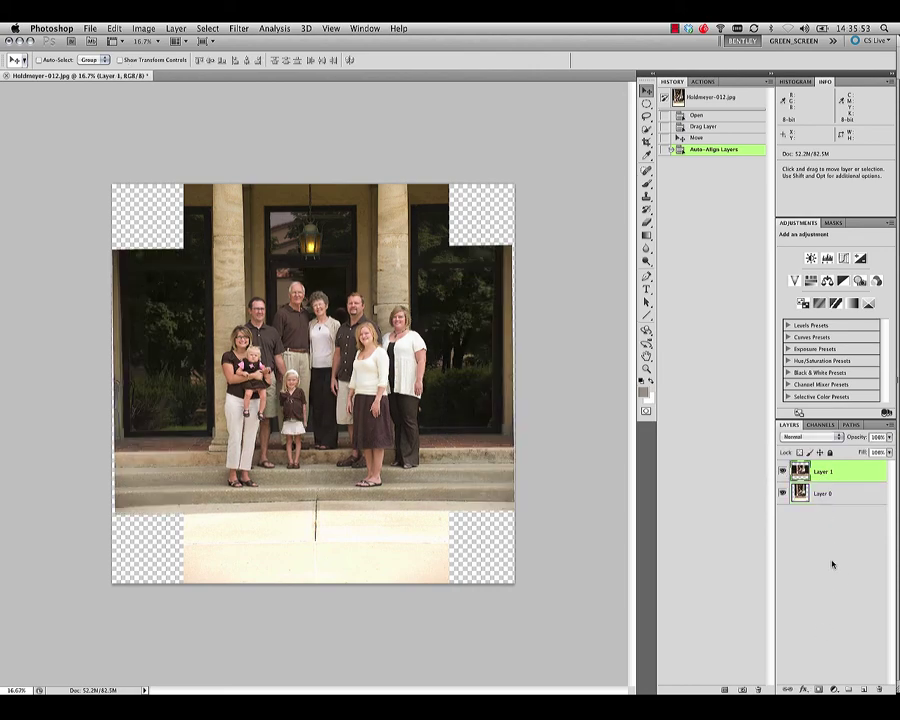
Step: Give Layer 1 a black-filled layer mask and paint a first white brush stroke onto it
left_click(818, 690)
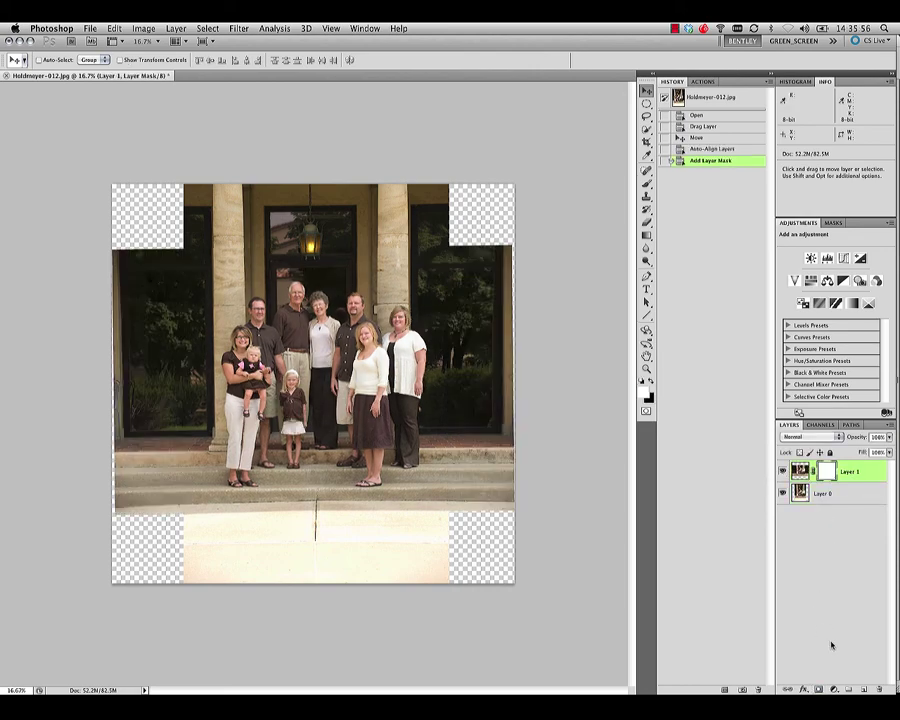
key("shift+BackSpace")
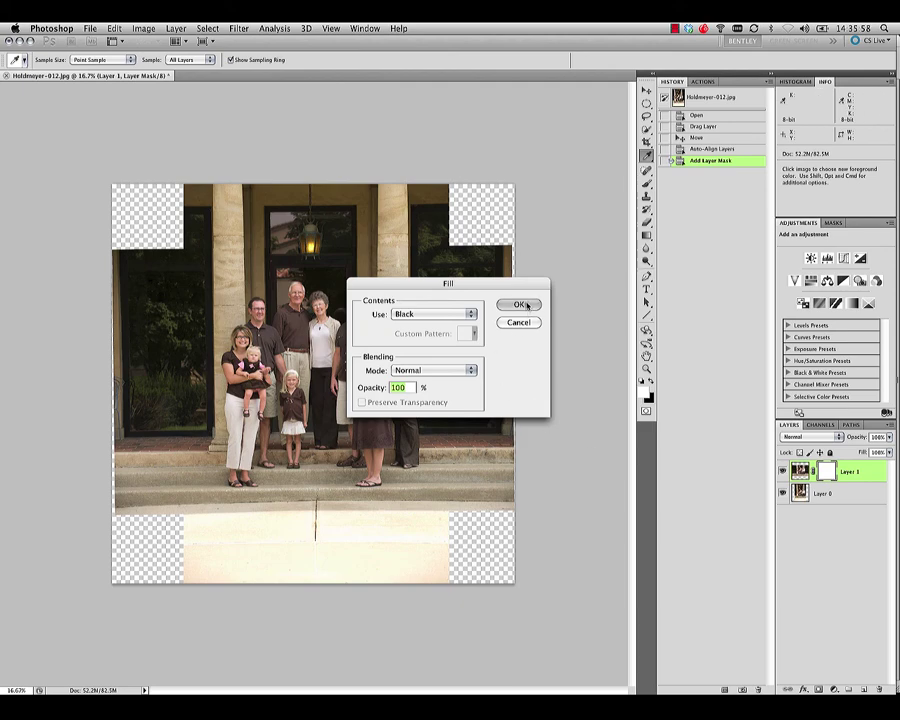
left_click(520, 303)
key("b")
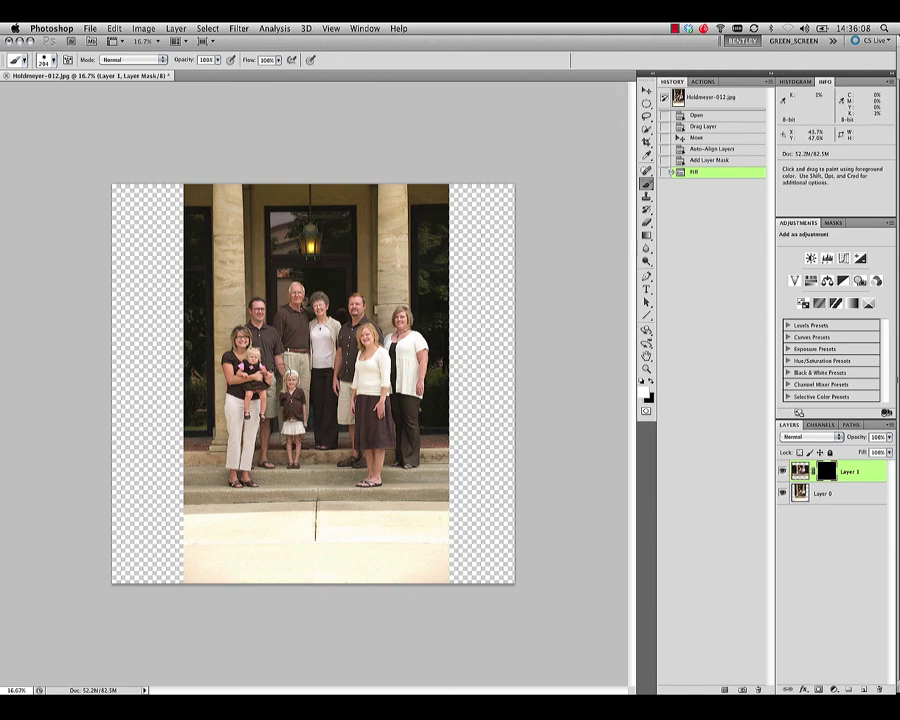
left_click_drag(192, 266, 212, 332)
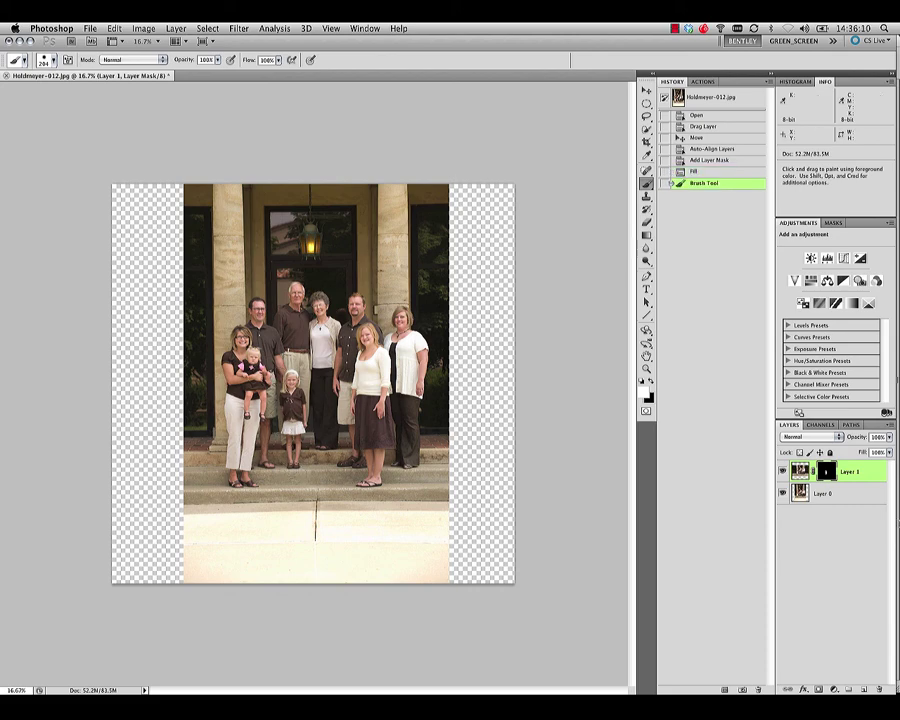